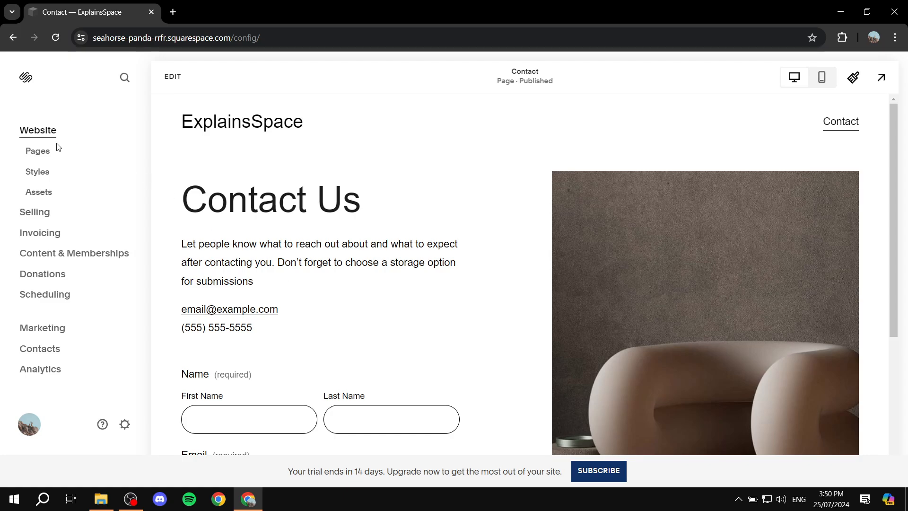
Add a blank page to the Not Linked section and name it "Link in bio".
{"action": "left_click", "coordinate": [38, 151]}
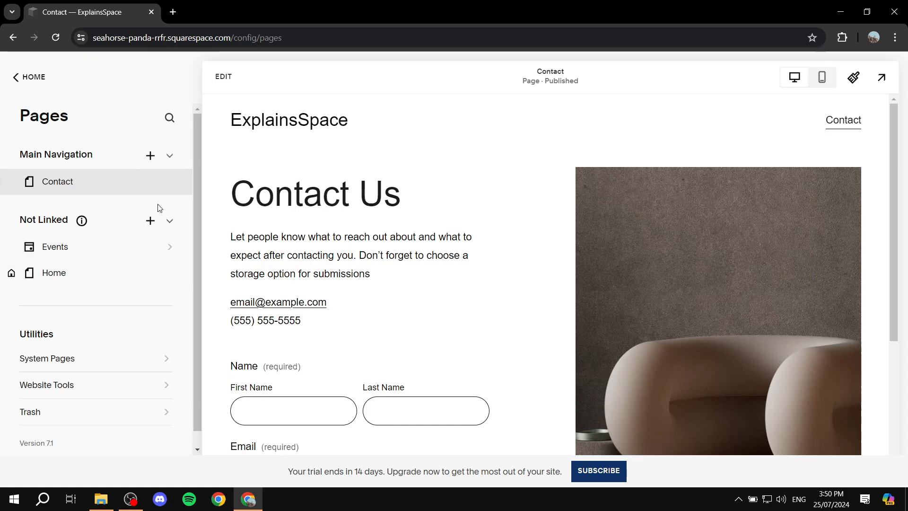
{"action": "left_click", "coordinate": [151, 222]}
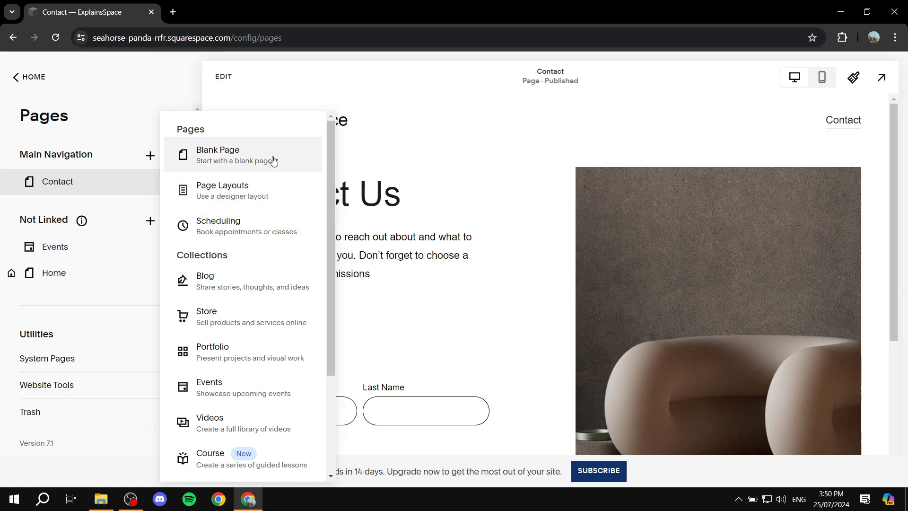
{"action": "left_click", "coordinate": [276, 160]}
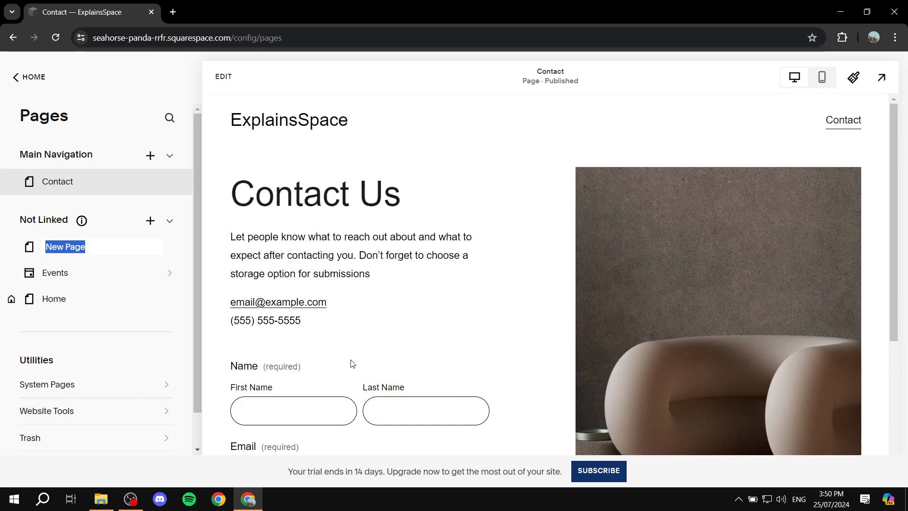
{"action": "type", "text": "Link"}
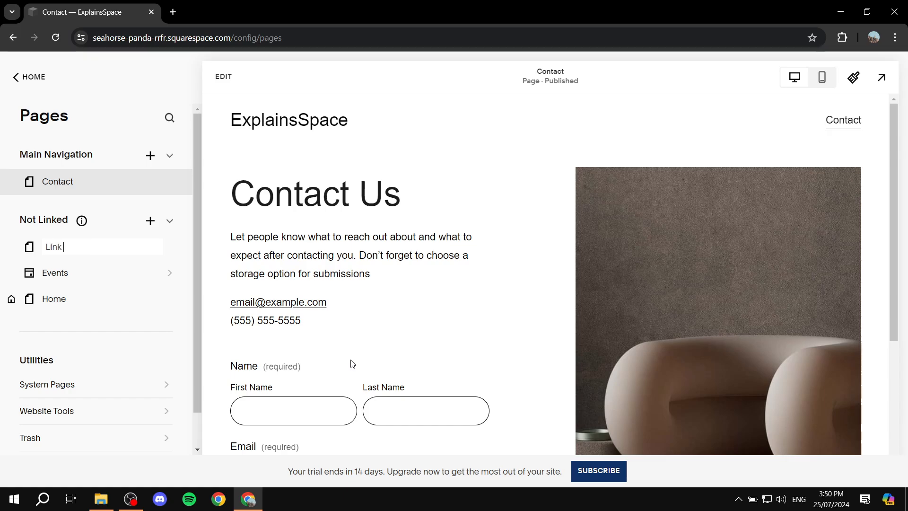
{"action": "type", "text": " in bio"}
{"action": "key", "text": "Return"}
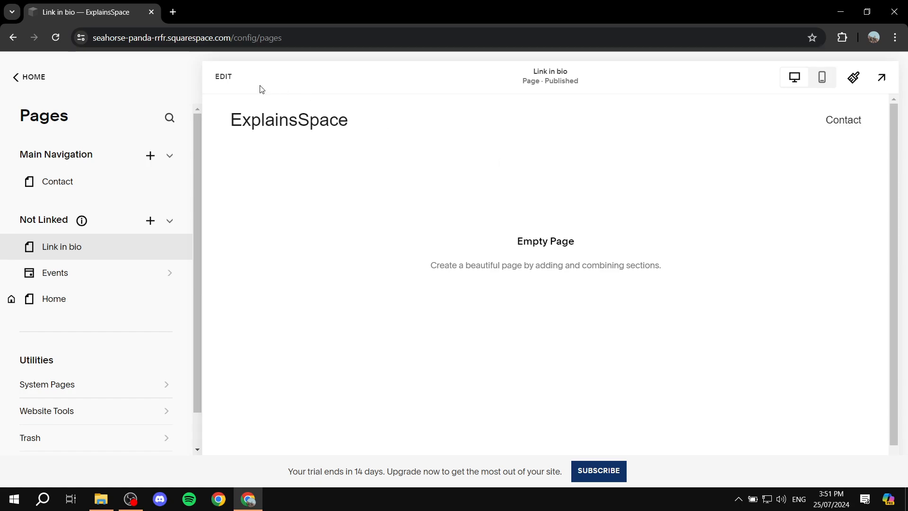
Edit the new page and add the Intro section with the orange mountain banner, centred "Introduce your brand" heading and small lake image.
{"action": "left_click", "coordinate": [220, 78]}
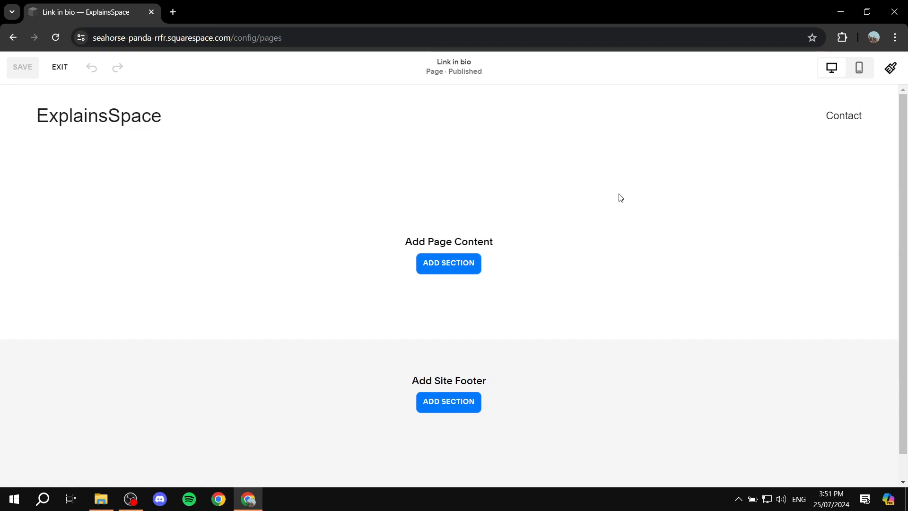
{"action": "left_click", "coordinate": [463, 265]}
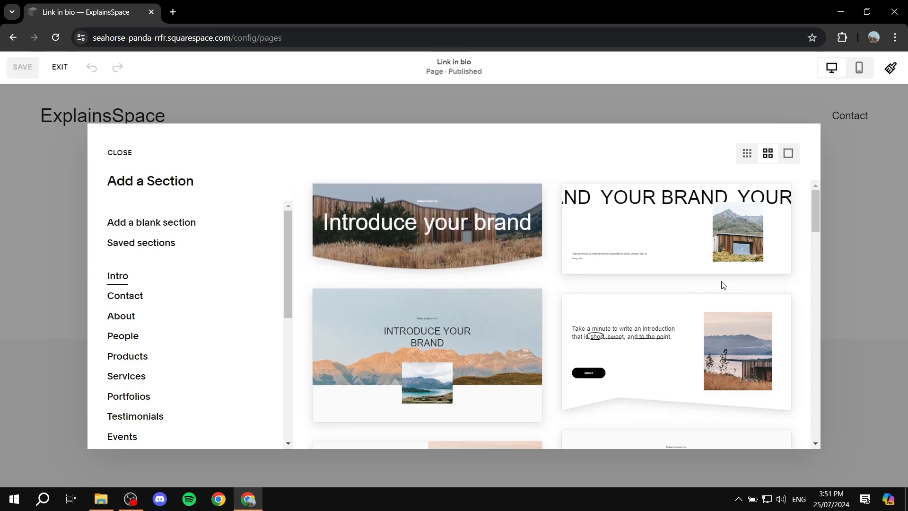
{"action": "scroll", "coordinate": [454, 290], "scroll_direction": "down", "scroll_amount": 3}
{"action": "scroll", "coordinate": [624, 287], "scroll_direction": "down", "scroll_amount": 3}
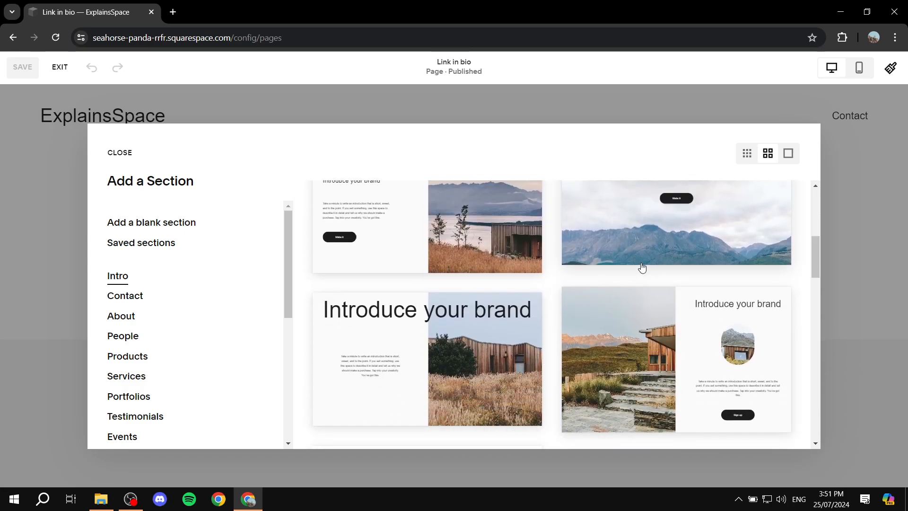
{"action": "scroll", "coordinate": [558, 313], "scroll_direction": "up", "scroll_amount": 1}
{"action": "scroll", "coordinate": [559, 312], "scroll_direction": "down", "scroll_amount": 3}
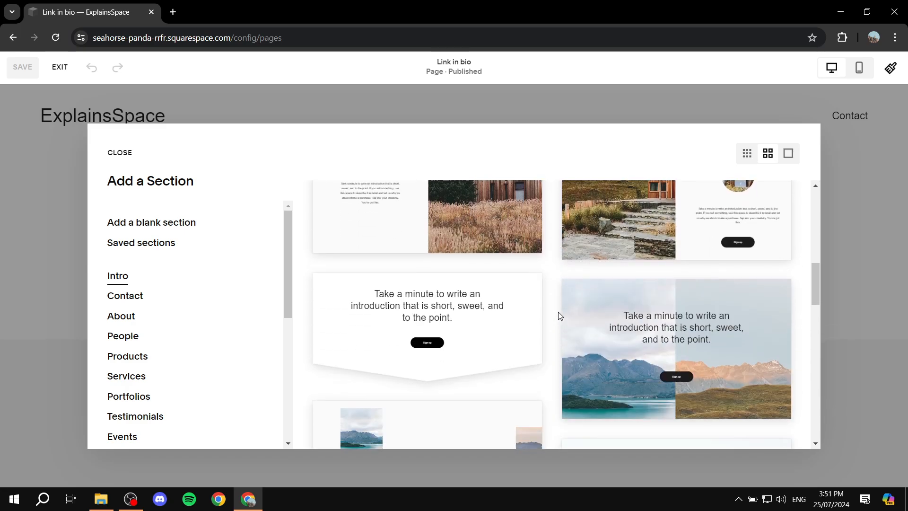
{"action": "scroll", "coordinate": [662, 269], "scroll_direction": "down", "scroll_amount": 1}
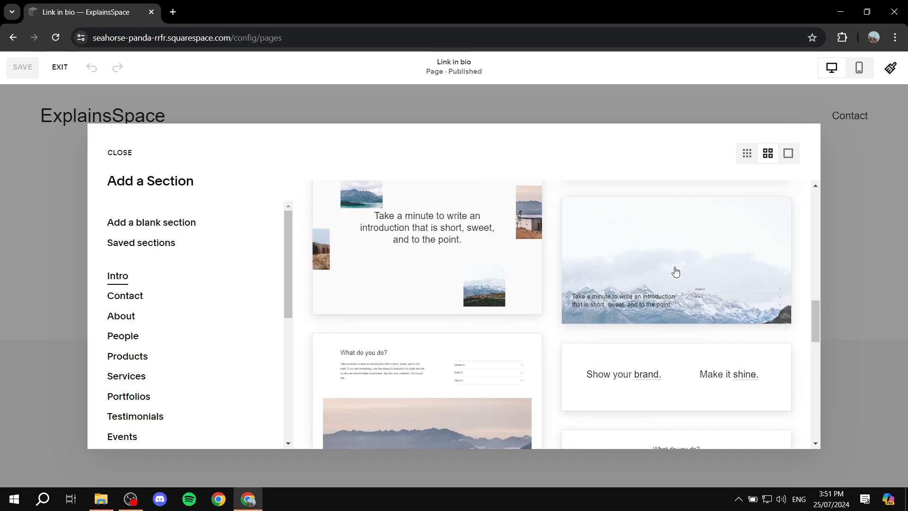
{"action": "scroll", "coordinate": [662, 279], "scroll_direction": "down", "scroll_amount": 6}
{"action": "scroll", "coordinate": [654, 295], "scroll_direction": "up", "scroll_amount": 8}
{"action": "scroll", "coordinate": [653, 306], "scroll_direction": "up", "scroll_amount": 5}
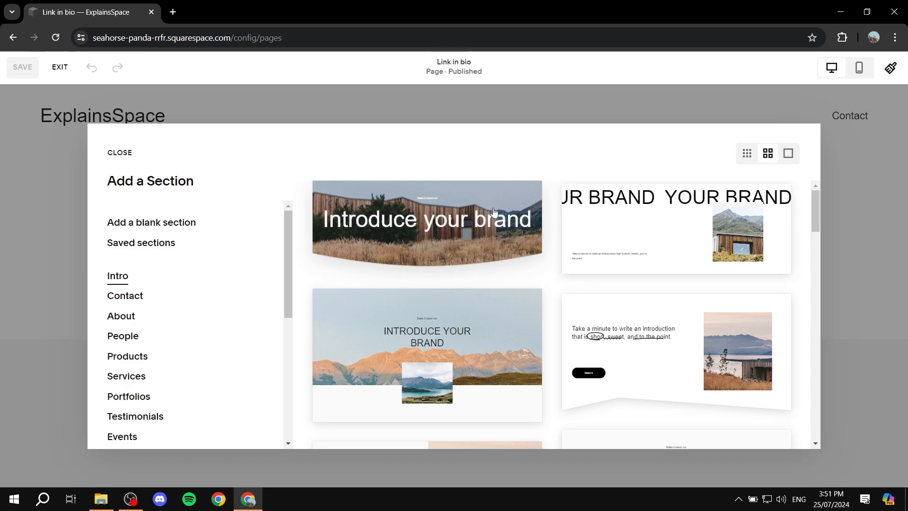
{"action": "scroll", "coordinate": [399, 326], "scroll_direction": "down", "scroll_amount": 2}
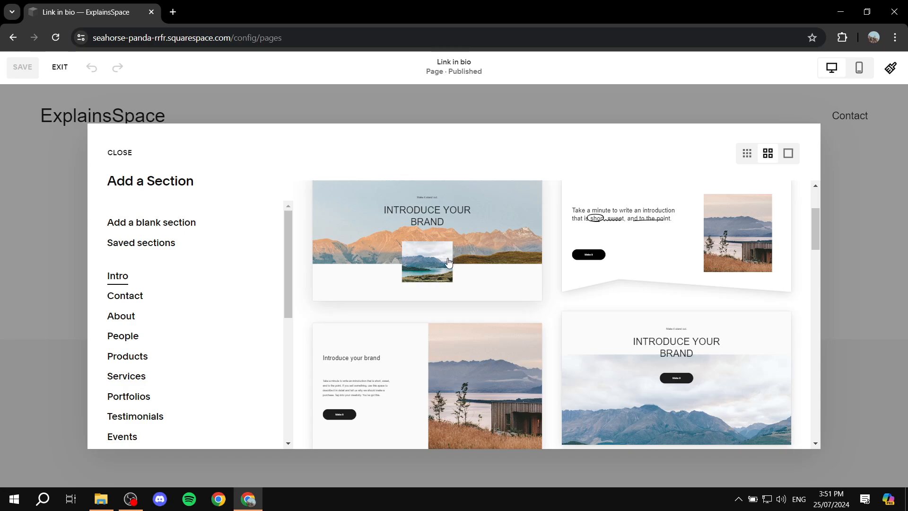
{"action": "scroll", "coordinate": [341, 270], "scroll_direction": "up", "scroll_amount": 2}
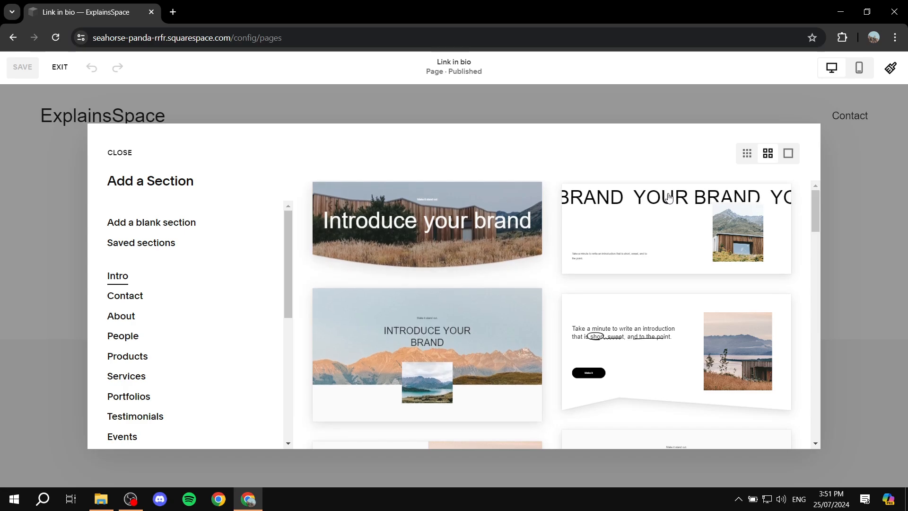
{"action": "scroll", "coordinate": [450, 275], "scroll_direction": "down", "scroll_amount": 1}
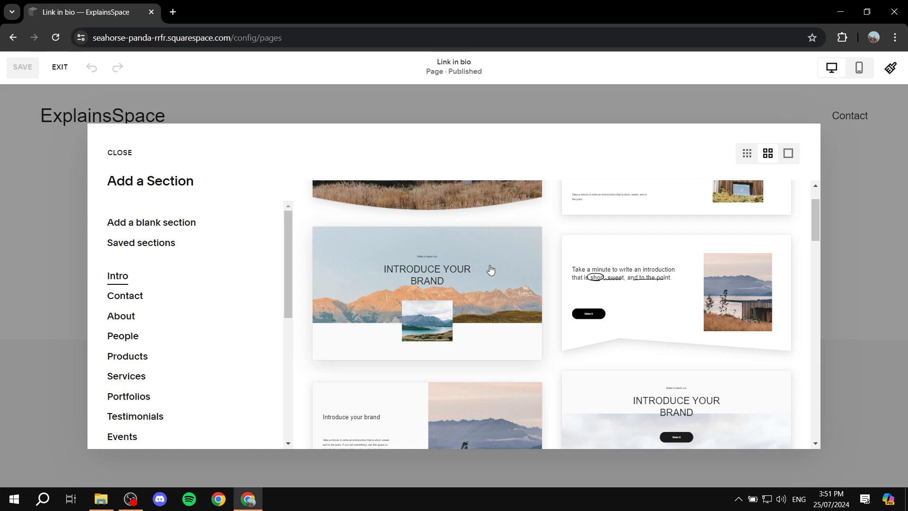
{"action": "left_click", "coordinate": [472, 265]}
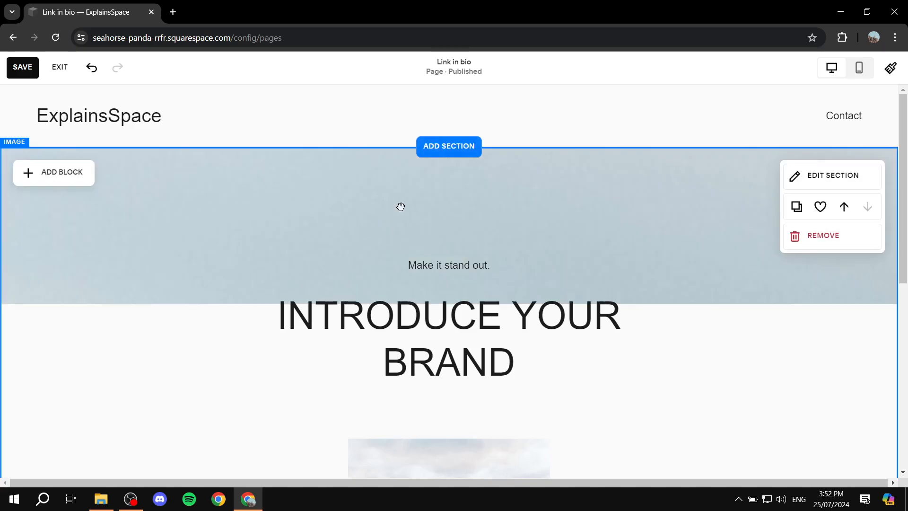
Replace the small "Make it stand out." text above the heading with "Link in Bio".
{"action": "scroll", "coordinate": [660, 204], "scroll_direction": "down", "scroll_amount": 4}
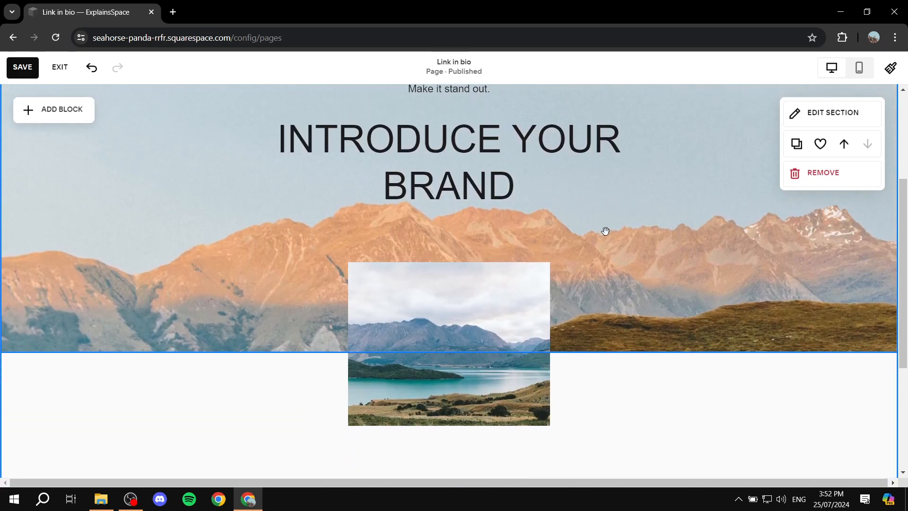
{"action": "scroll", "coordinate": [604, 231], "scroll_direction": "up", "scroll_amount": 4}
{"action": "left_click", "coordinate": [492, 265]}
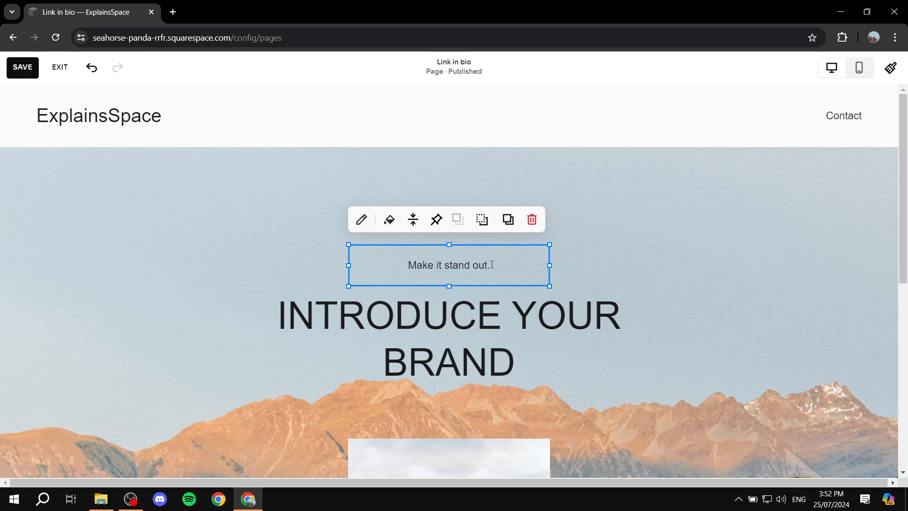
{"action": "left_click_drag", "start_coordinate": [496, 264], "coordinate": [397, 265]}
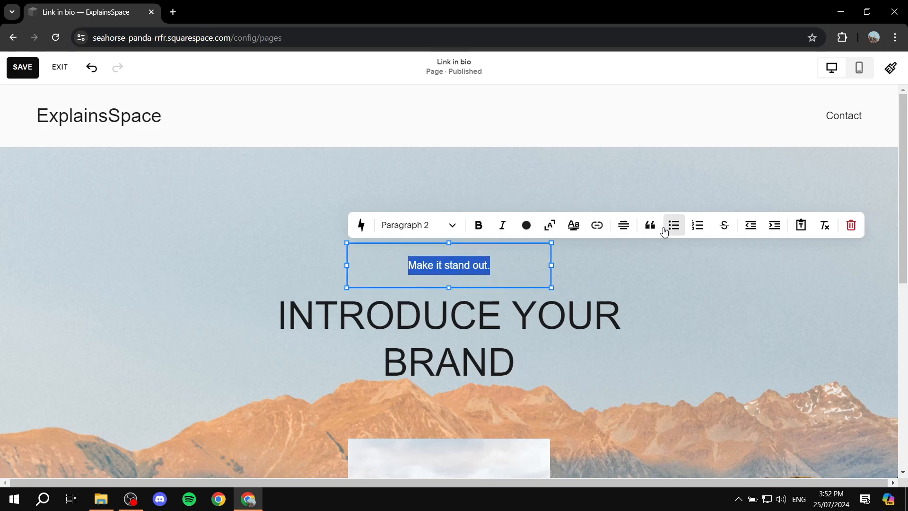
{"action": "type", "text": "Lin"}
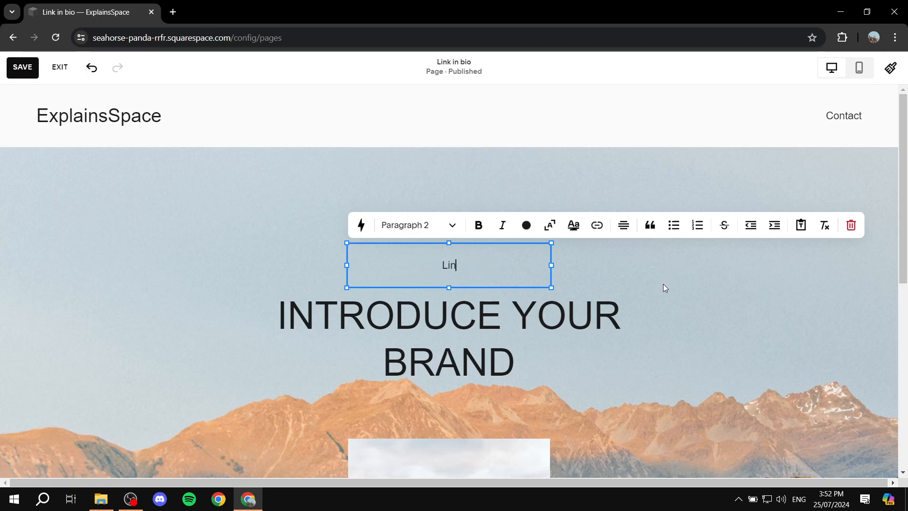
{"action": "type", "text": "k in Bio"}
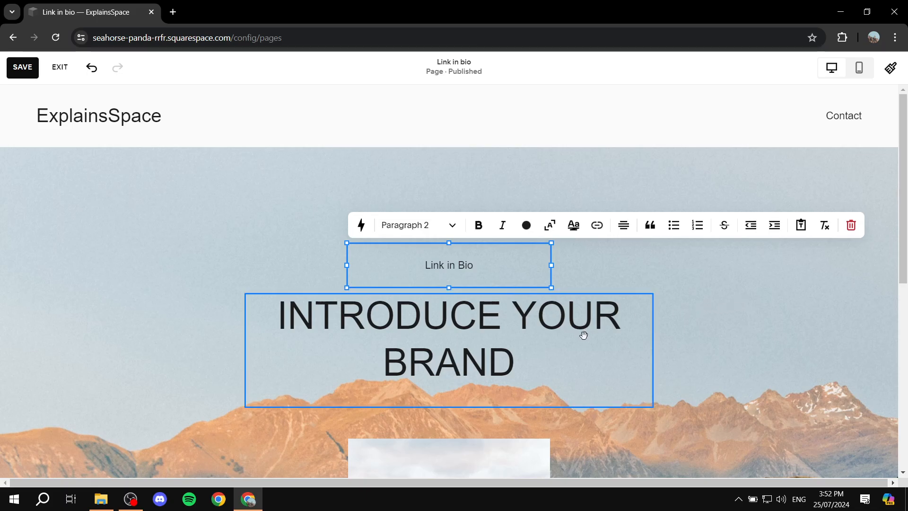
Clear the "INTRODUCE YOUR BRAND" text from the banner's heading block.
{"action": "left_click", "coordinate": [541, 369]}
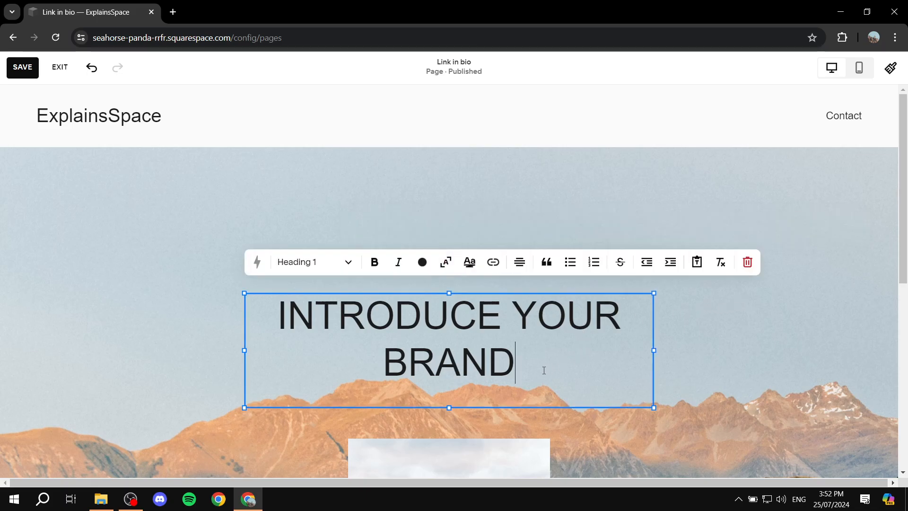
{"action": "left_click_drag", "start_coordinate": [541, 369], "coordinate": [294, 315]}
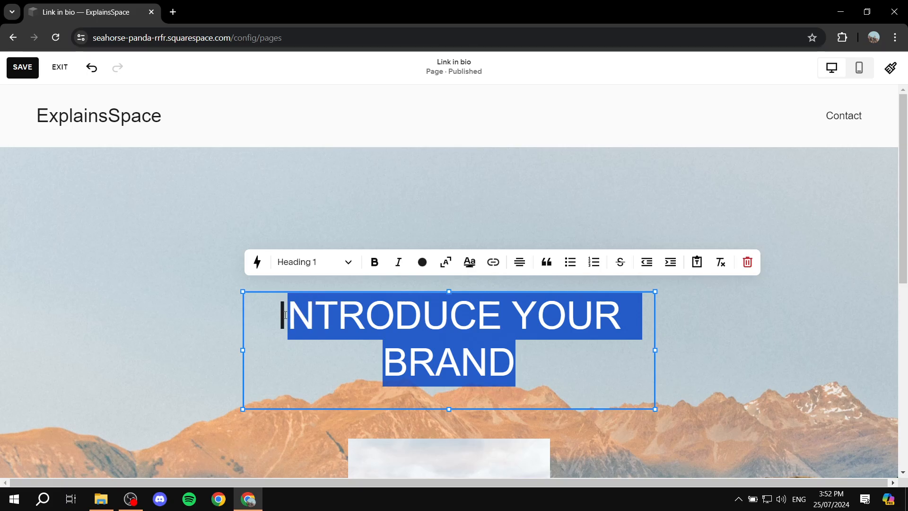
{"action": "key", "text": "BackSpace"}
{"action": "key", "text": "BackSpace"}
{"action": "key", "text": "BackSpace"}
{"action": "type", "text": "T"}
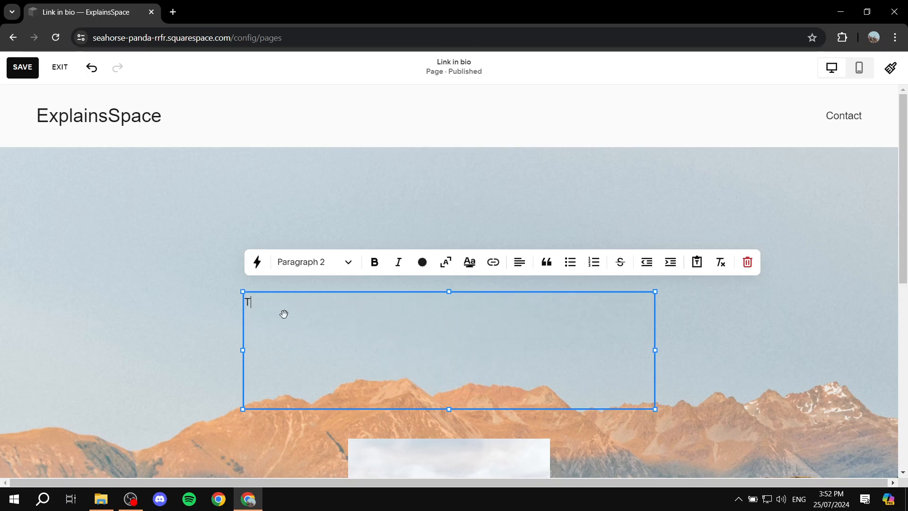
{"action": "type", "text": "est"}
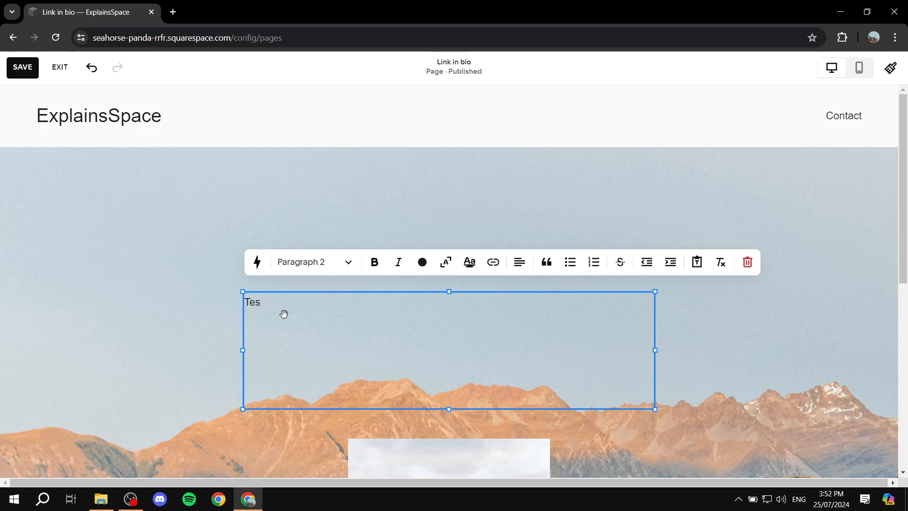
{"action": "key", "text": "BackSpace"}
{"action": "key", "text": "BackSpace"}
{"action": "key", "text": "BackSpace"}
Enter "Test Test" in the Heading 1 style in the emptied text block and centre it.
{"action": "left_click", "coordinate": [329, 263]}
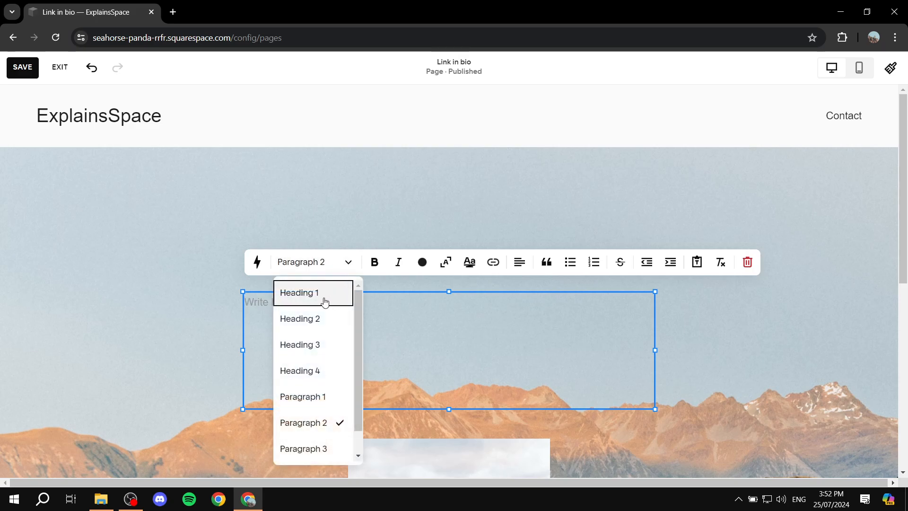
{"action": "left_click", "coordinate": [324, 293]}
{"action": "type", "text": "Te"}
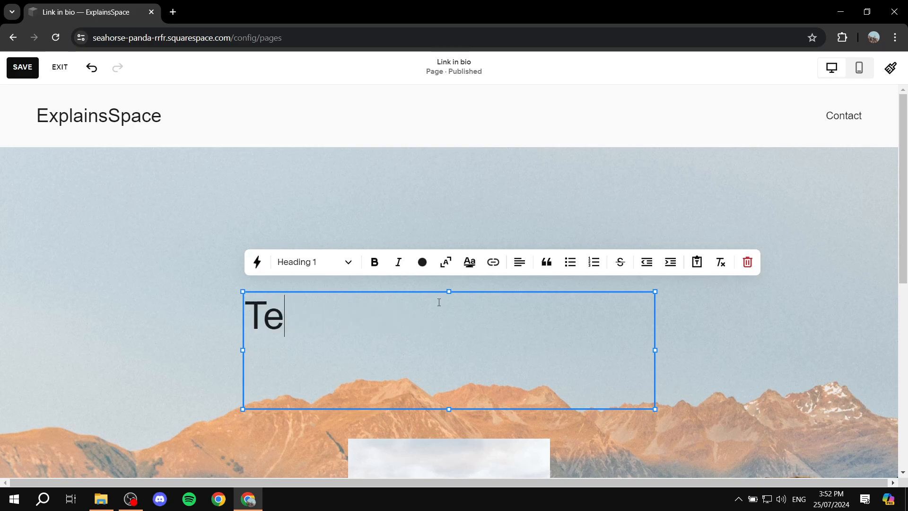
{"action": "type", "text": "st Test"}
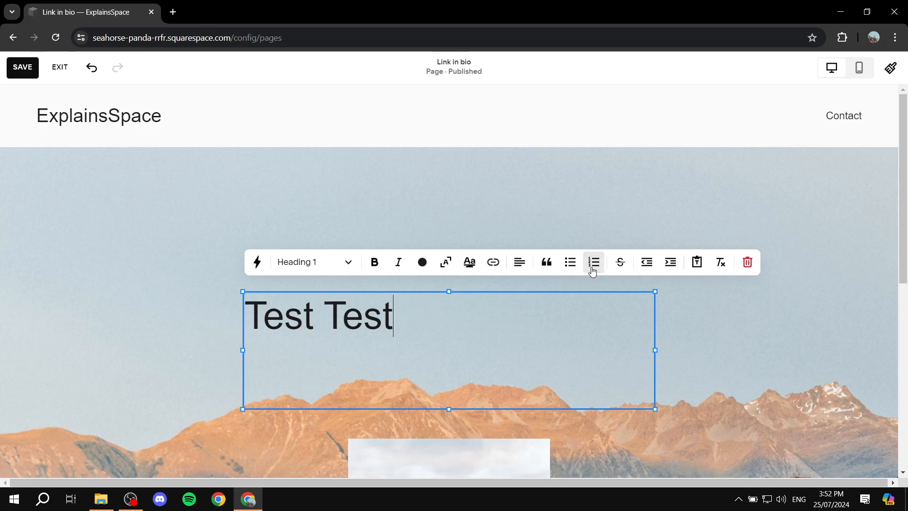
{"action": "left_click", "coordinate": [520, 268]}
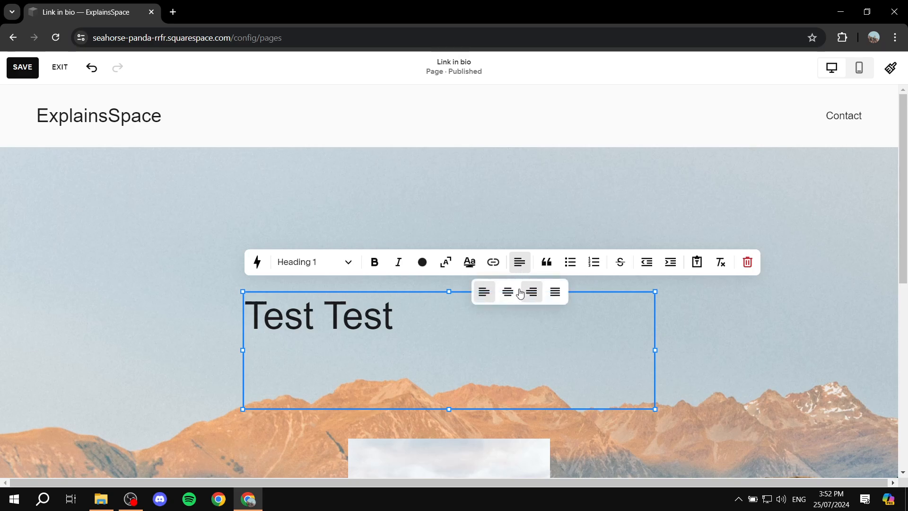
{"action": "left_click", "coordinate": [503, 293]}
{"action": "left_click", "coordinate": [748, 318]}
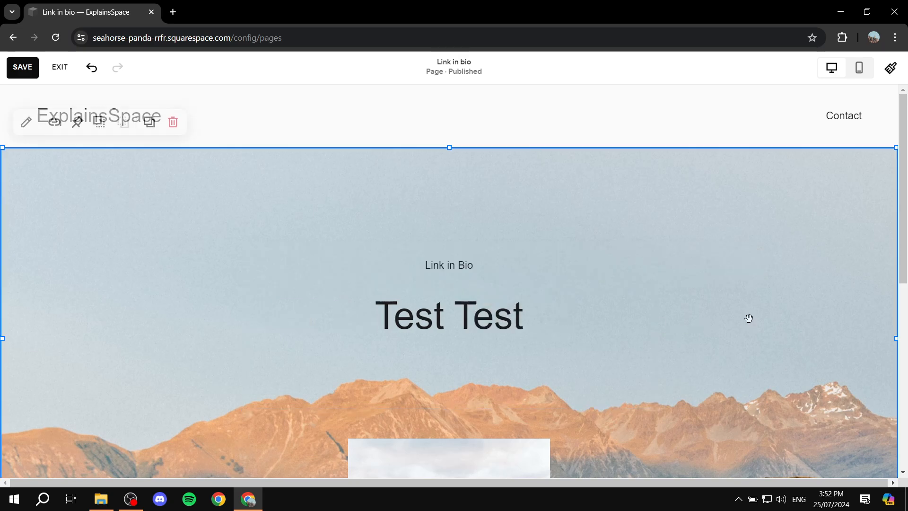
Replace the banner's background image with the photo of a sunset over a rocky coast.
{"action": "scroll", "coordinate": [674, 319], "scroll_direction": "down", "scroll_amount": 1}
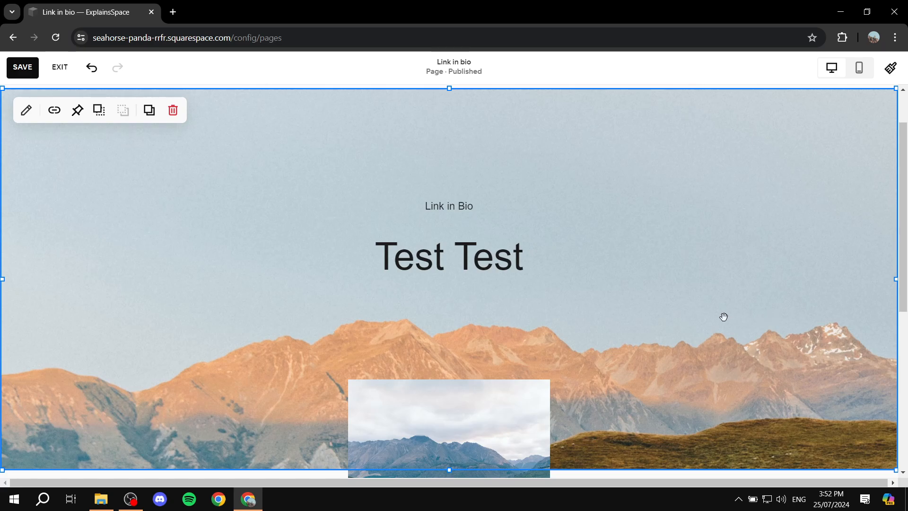
{"action": "left_click", "coordinate": [26, 110]}
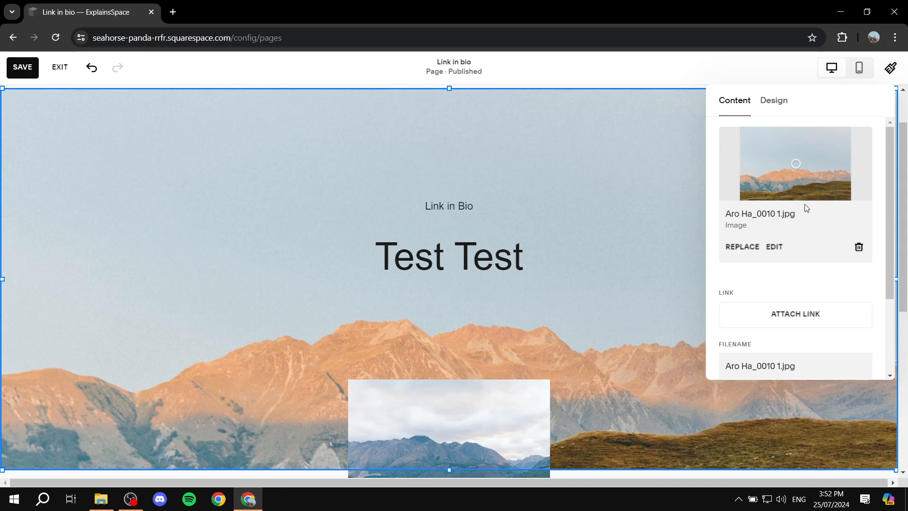
{"action": "left_click", "coordinate": [743, 248]}
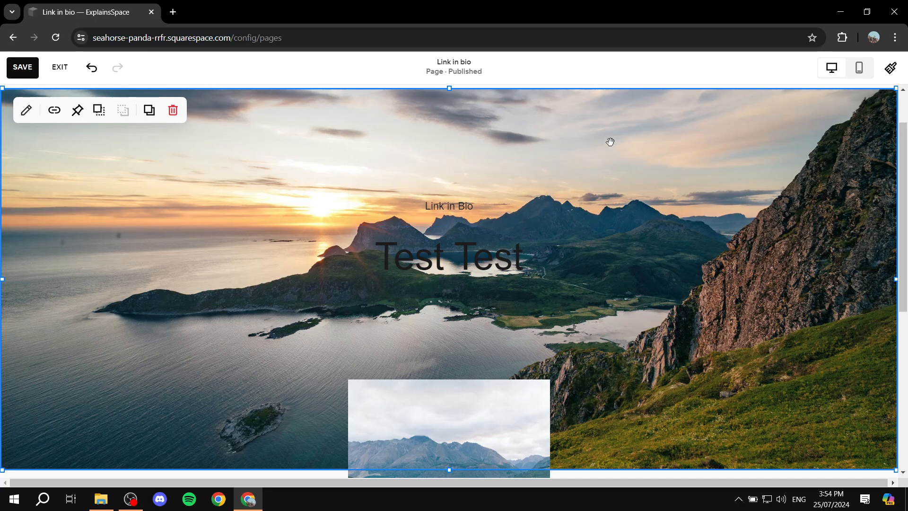
Display the small lake image at the banner's lower edge in a circular shape instead of filling its frame.
{"action": "left_click", "coordinate": [489, 204]}
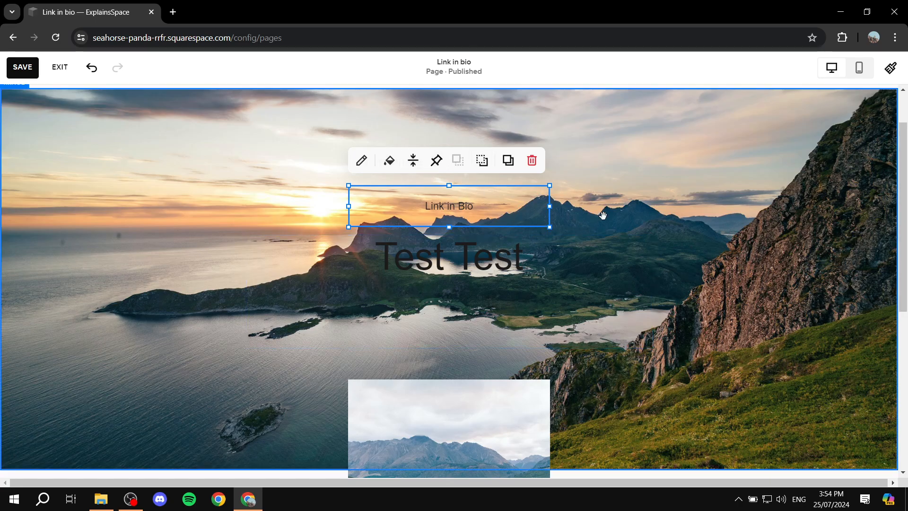
{"action": "left_click", "coordinate": [649, 215]}
{"action": "scroll", "coordinate": [657, 218], "scroll_direction": "down", "scroll_amount": 3}
{"action": "left_click", "coordinate": [508, 310]}
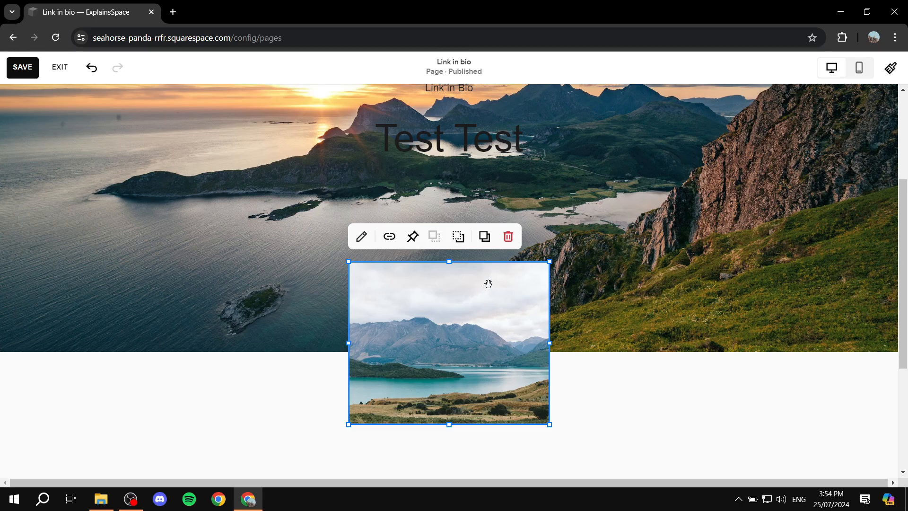
{"action": "left_click", "coordinate": [362, 237]}
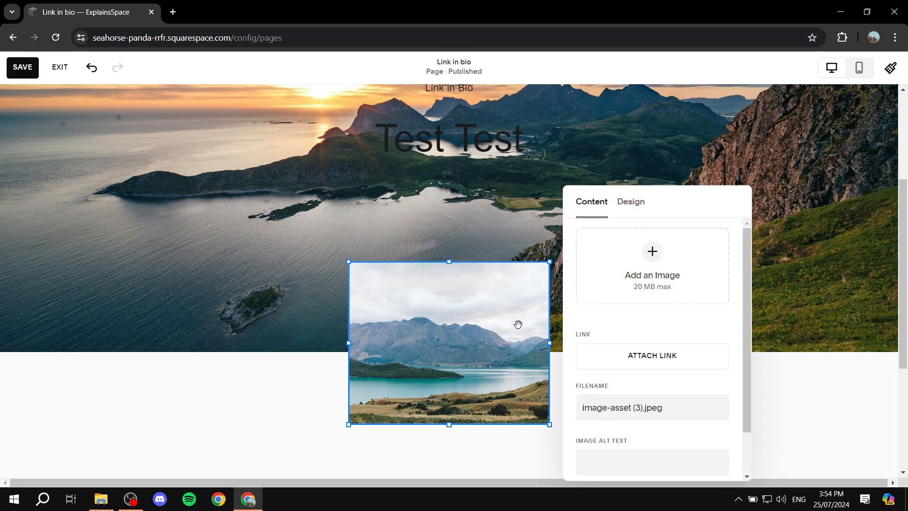
{"action": "left_click", "coordinate": [637, 208]}
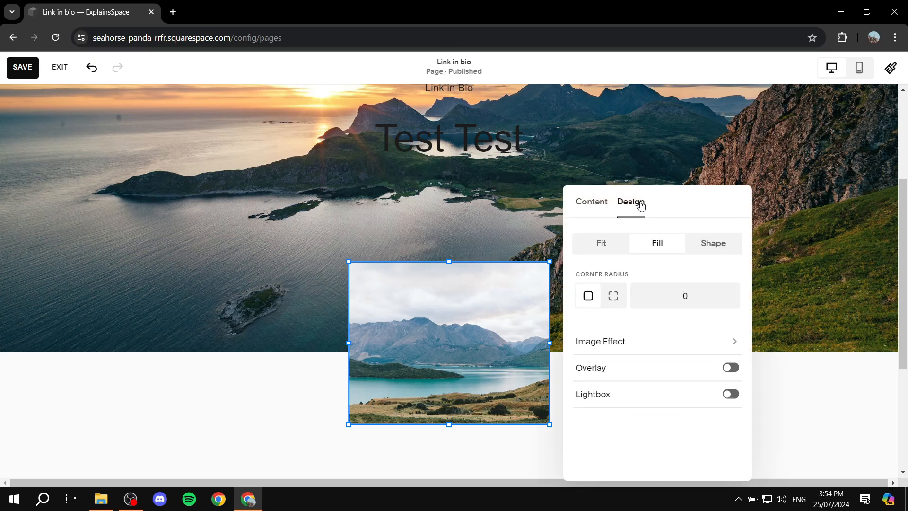
{"action": "left_click", "coordinate": [712, 243]}
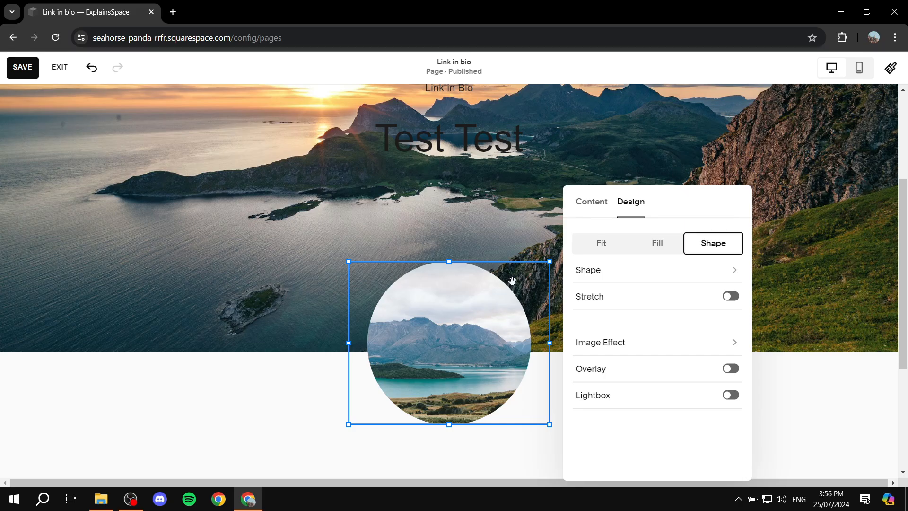
Look through the 1:1 shape options for the lake image and close its settings.
{"action": "left_click", "coordinate": [703, 270]}
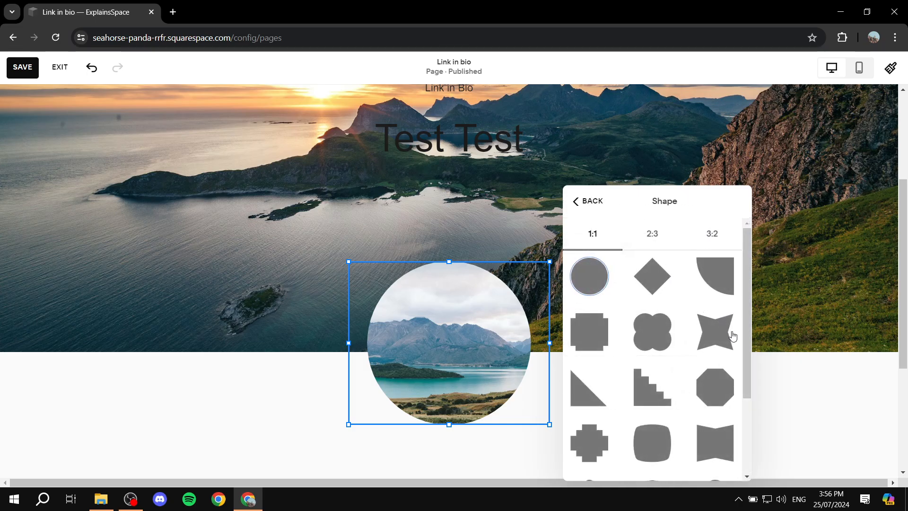
{"action": "scroll", "coordinate": [666, 333], "scroll_direction": "down", "scroll_amount": 3}
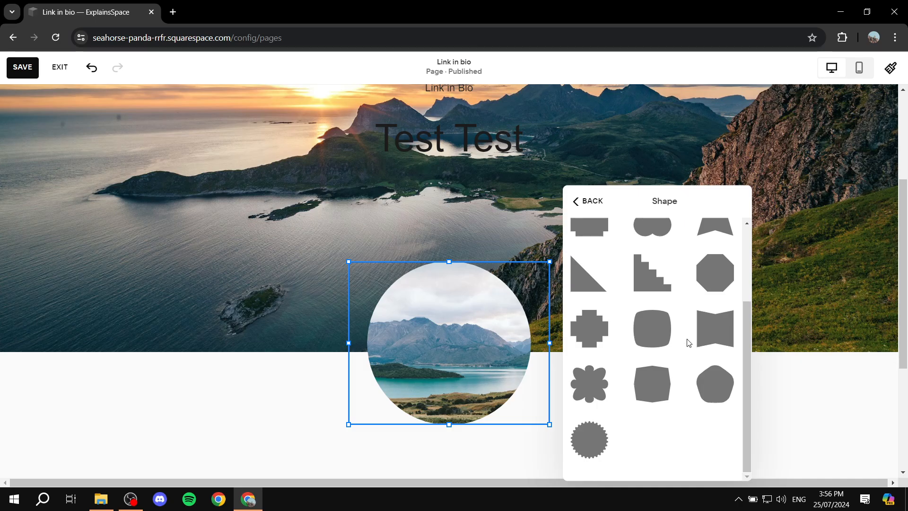
{"action": "scroll", "coordinate": [685, 381], "scroll_direction": "up", "scroll_amount": 3}
{"action": "left_click", "coordinate": [573, 202]}
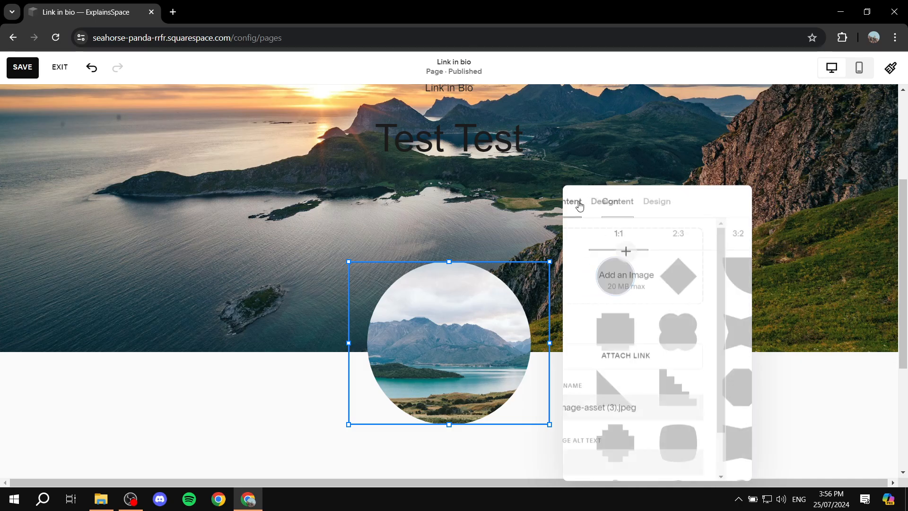
{"action": "left_click", "coordinate": [631, 202]}
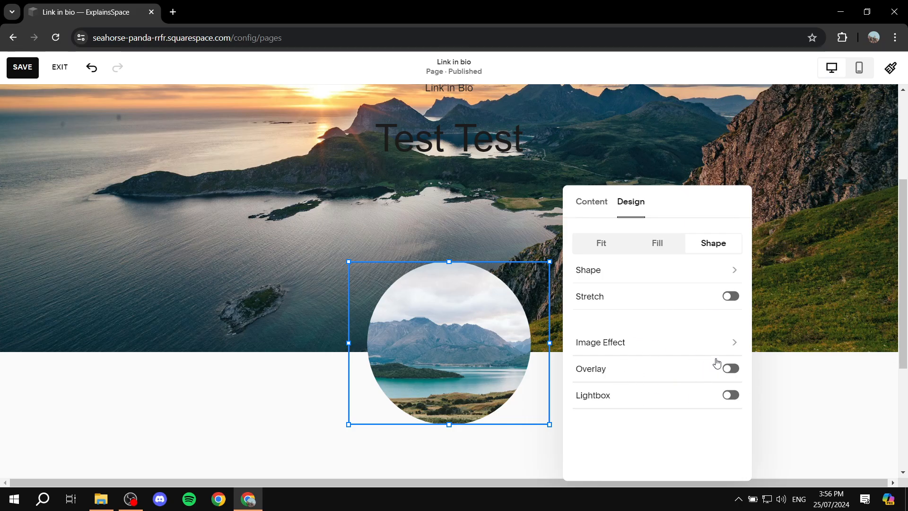
{"action": "left_click", "coordinate": [802, 369]}
Add a blank section directly below the banner section.
{"action": "scroll", "coordinate": [791, 339], "scroll_direction": "down", "scroll_amount": 1}
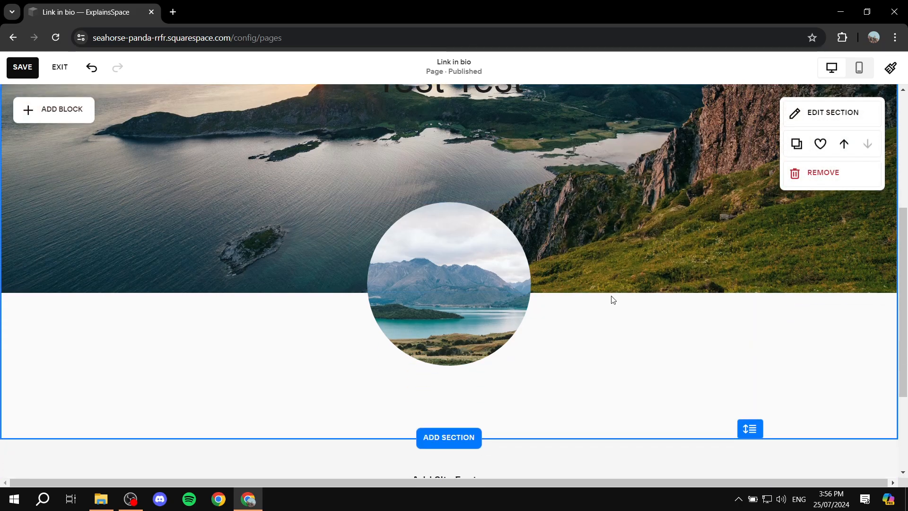
{"action": "scroll", "coordinate": [710, 379], "scroll_direction": "down", "scroll_amount": 2}
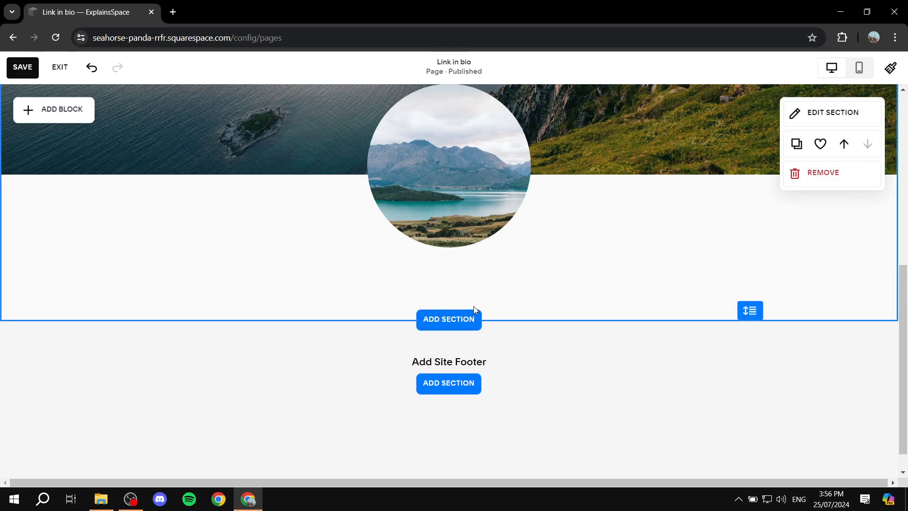
{"action": "mouse_move", "coordinate": [464, 304]}
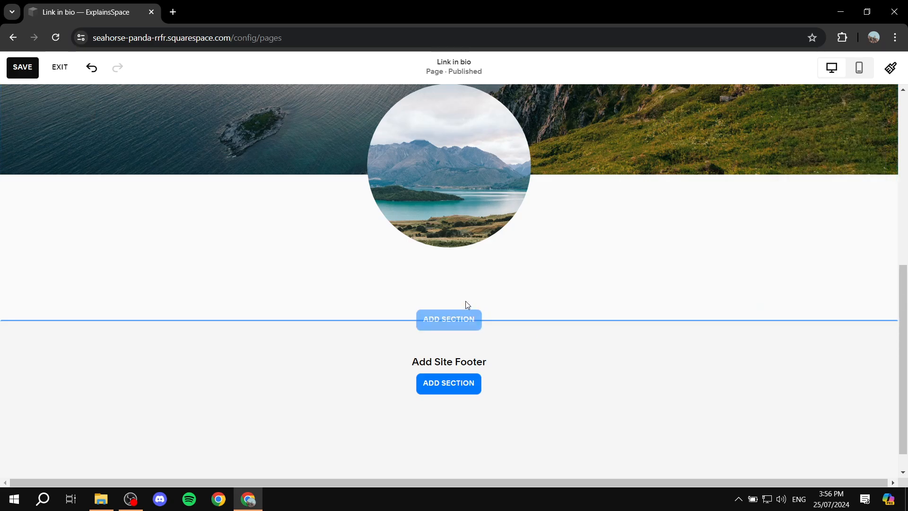
{"action": "left_click", "coordinate": [456, 324]}
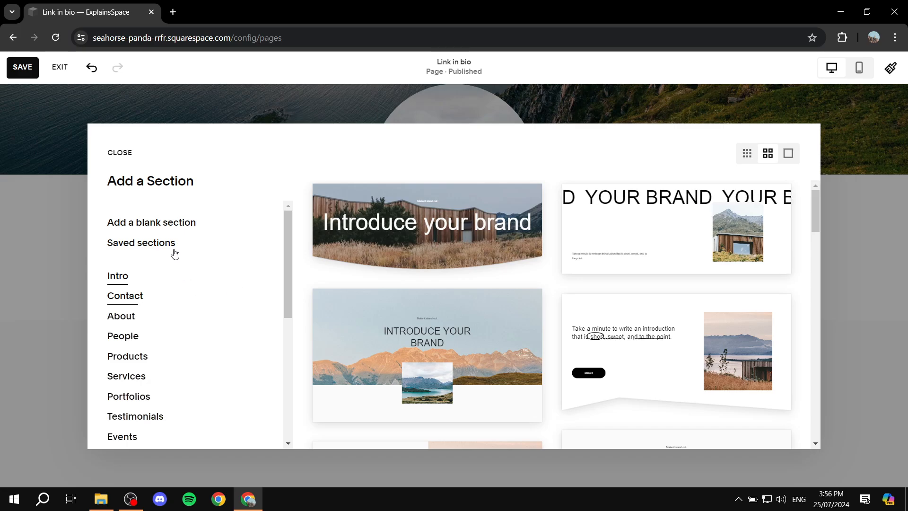
{"action": "left_click", "coordinate": [151, 222]}
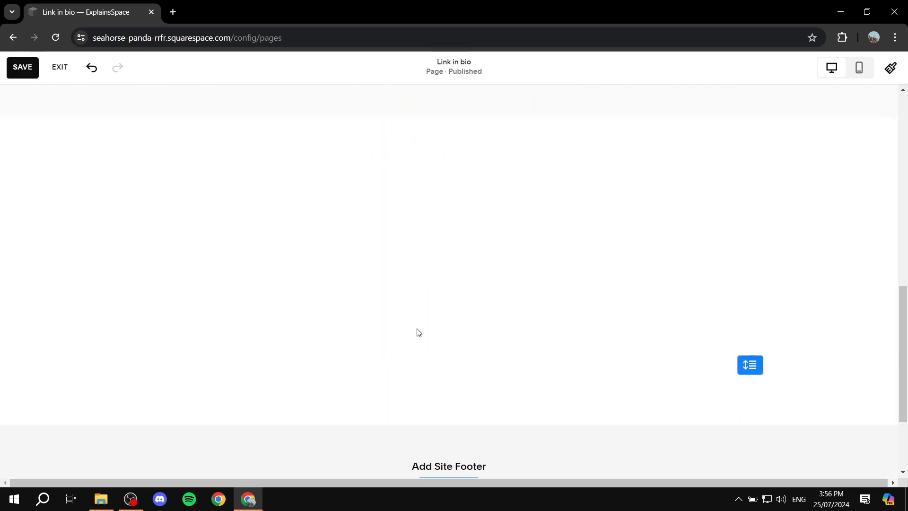
{"action": "scroll", "coordinate": [391, 268], "scroll_direction": "up", "scroll_amount": 2}
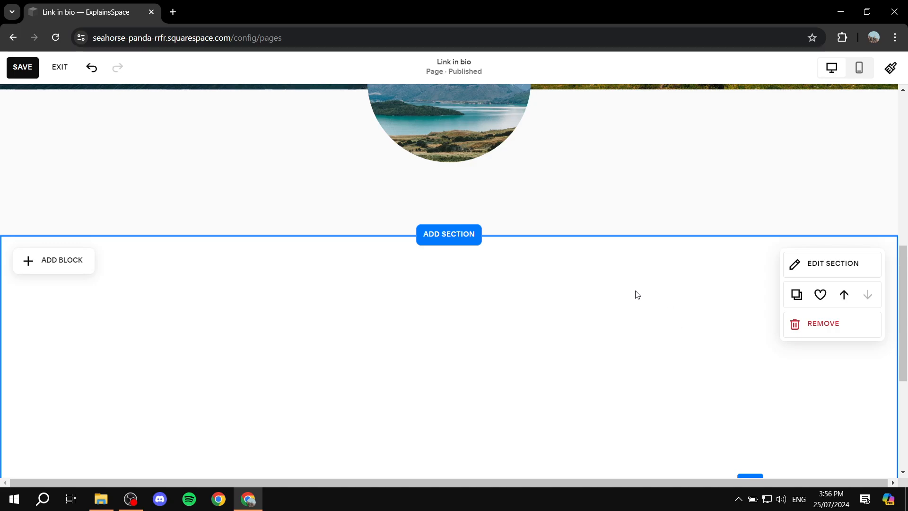
Add a text block reading "Testing The Tests" to the blank section.
{"action": "left_click", "coordinate": [73, 265]}
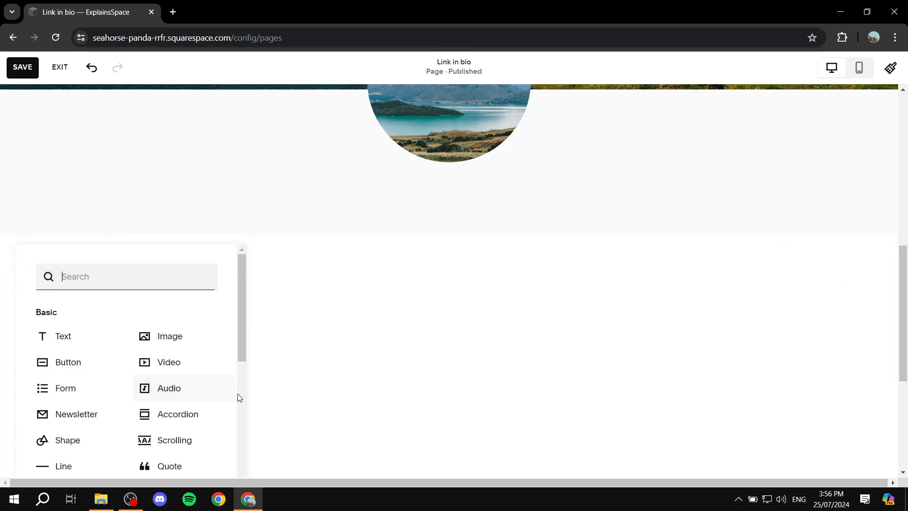
{"action": "left_click", "coordinate": [77, 338]}
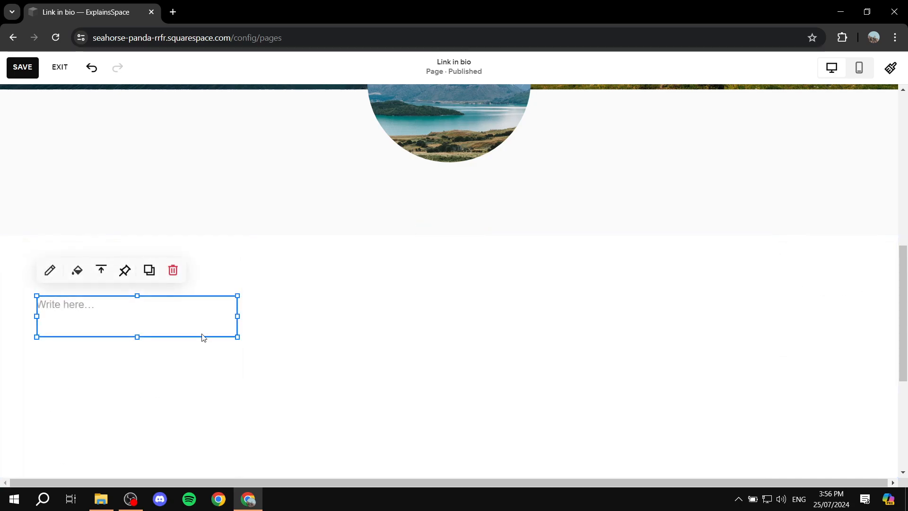
{"action": "left_click", "coordinate": [172, 314]}
{"action": "type", "text": "Te"}
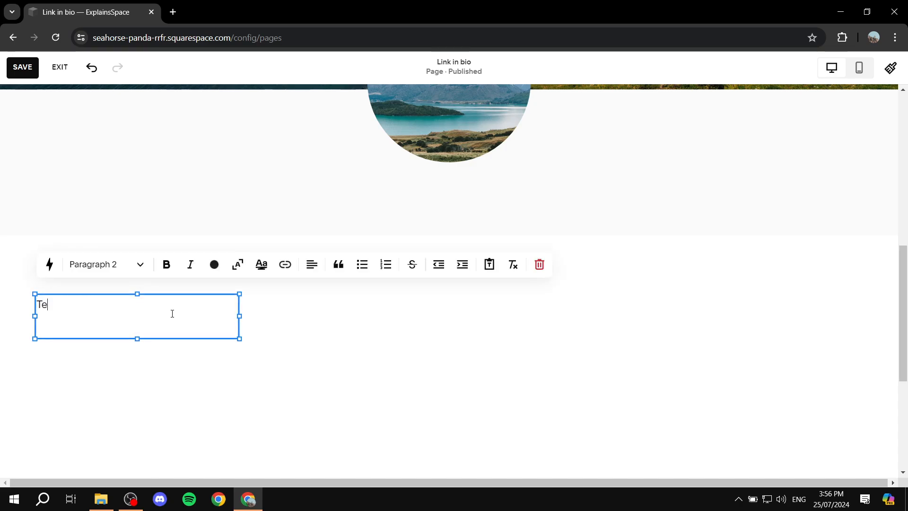
{"action": "type", "text": "sting The Tests"}
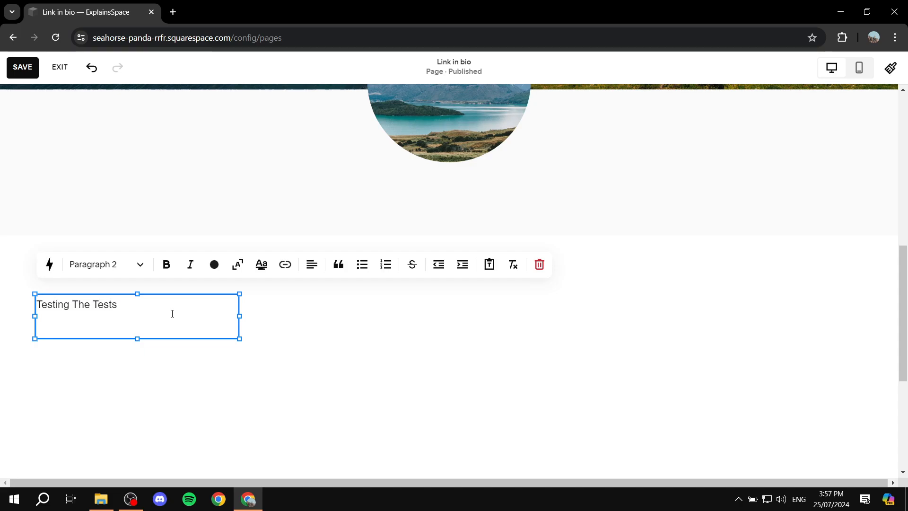
Format "Testing The Tests" as centred Heading 3 text and move its block to the horizontal middle of the section.
{"action": "key", "text": "ctrl+a"}
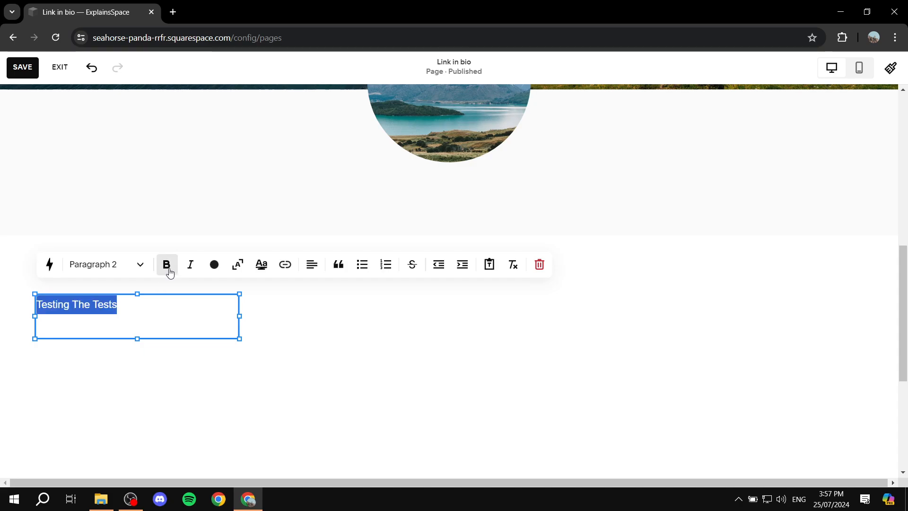
{"action": "left_click", "coordinate": [140, 265]}
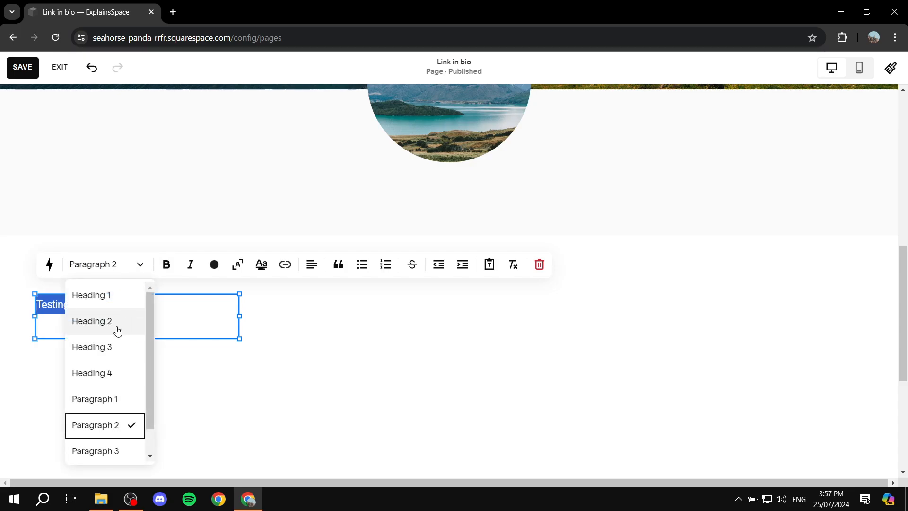
{"action": "left_click", "coordinate": [112, 350]}
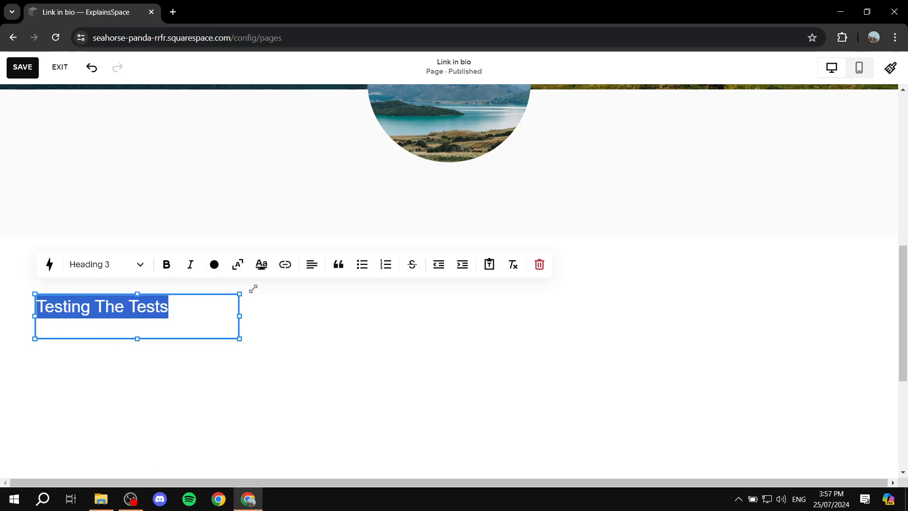
{"action": "left_click", "coordinate": [312, 264]}
{"action": "left_click", "coordinate": [305, 297]}
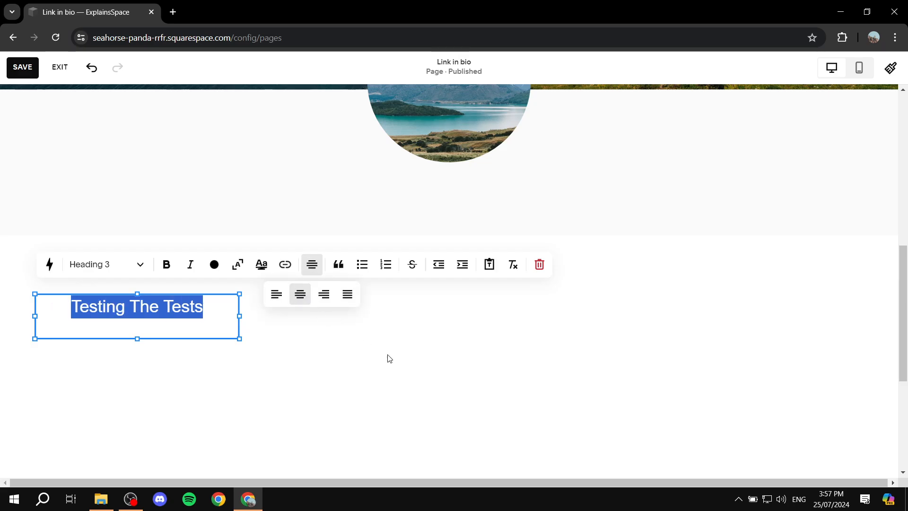
{"action": "left_click", "coordinate": [387, 358]}
{"action": "left_click_drag", "start_coordinate": [208, 318], "coordinate": [507, 319]}
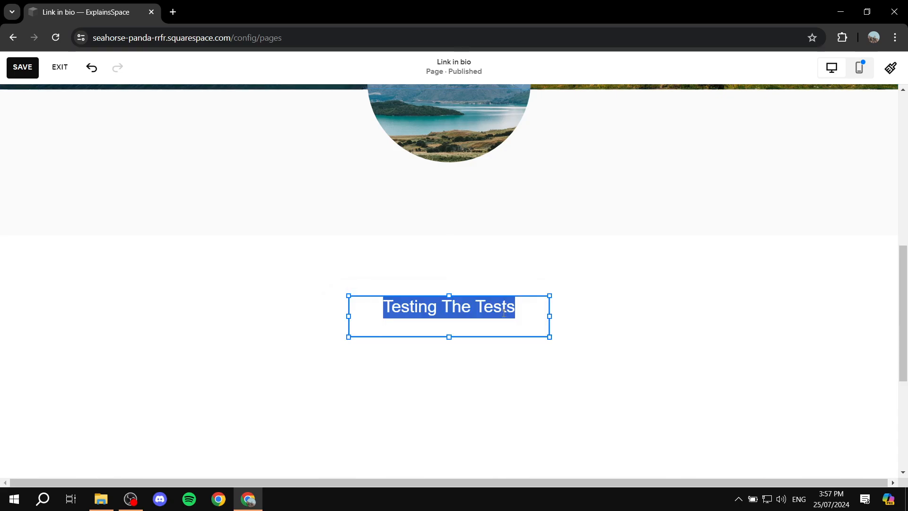
{"action": "left_click", "coordinate": [624, 319]}
Add a button block and place it centred below the "Testing The Tests" heading.
{"action": "scroll", "coordinate": [483, 312], "scroll_direction": "down", "scroll_amount": 3}
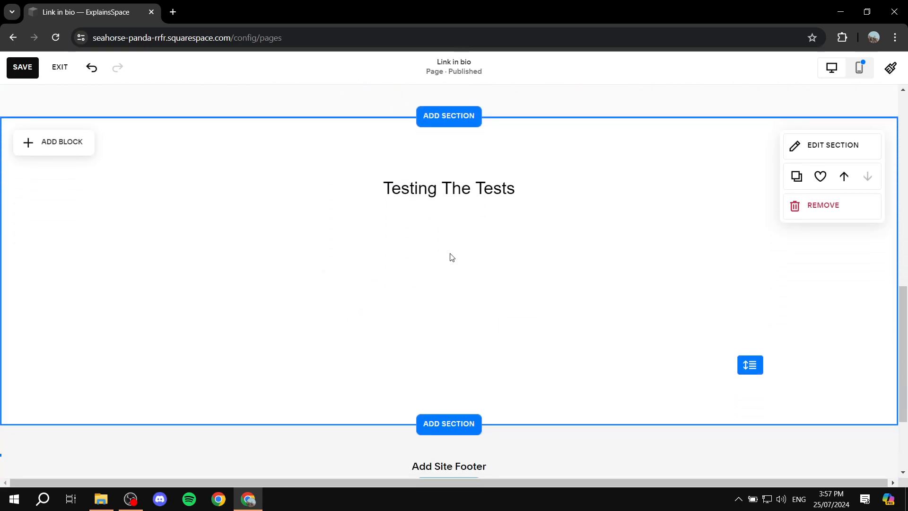
{"action": "left_click", "coordinate": [50, 142]}
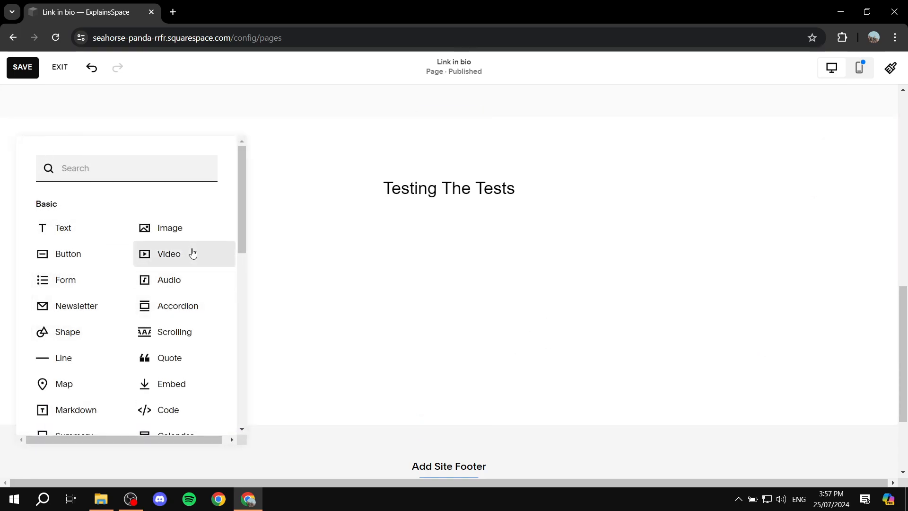
{"action": "left_click", "coordinate": [69, 256]}
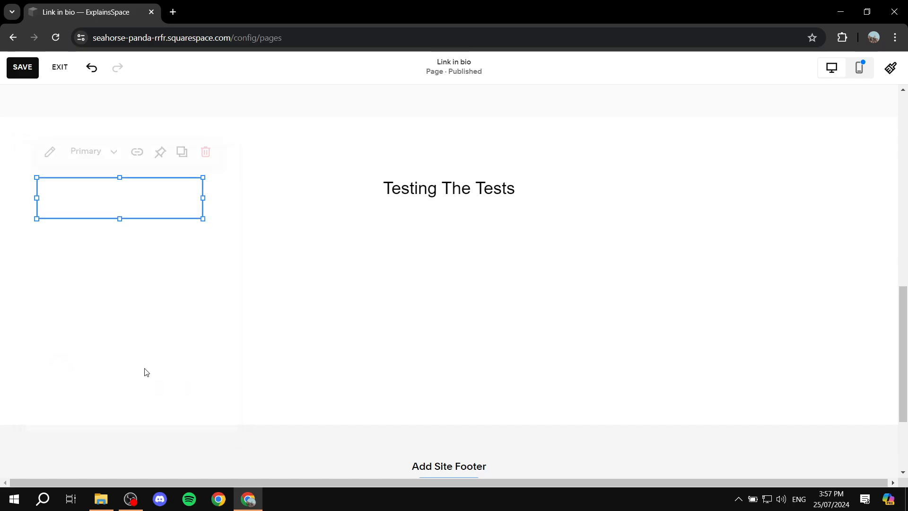
{"action": "left_click_drag", "start_coordinate": [148, 195], "coordinate": [462, 263]}
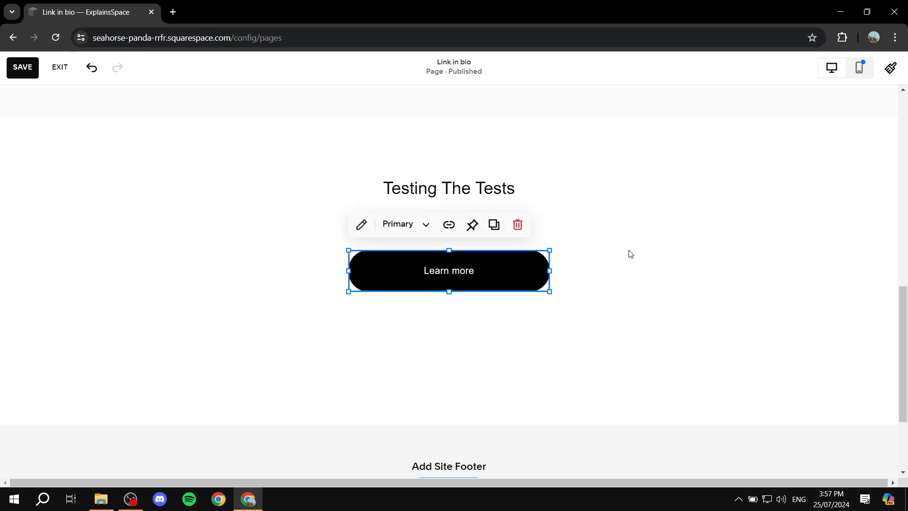
{"action": "left_click", "coordinate": [614, 254]}
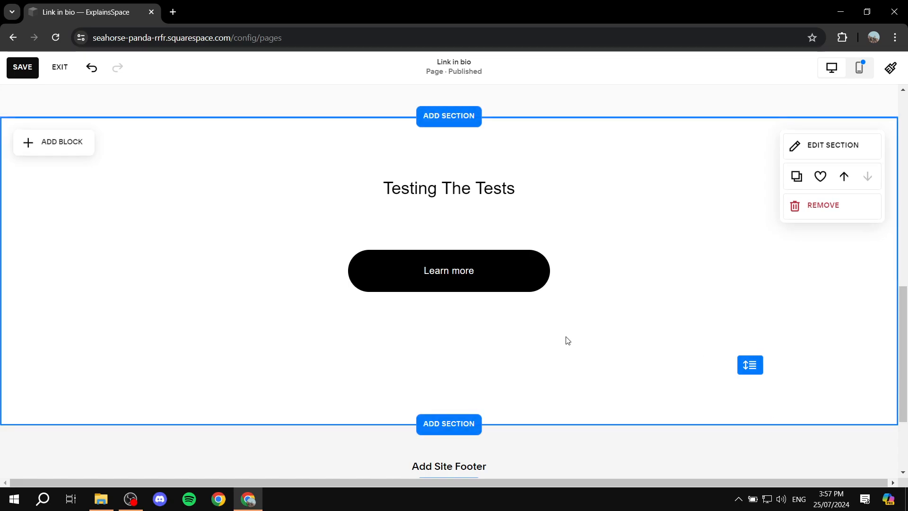
Add a second button block and place it directly under the first "Learn more" button.
{"action": "left_click", "coordinate": [55, 142]}
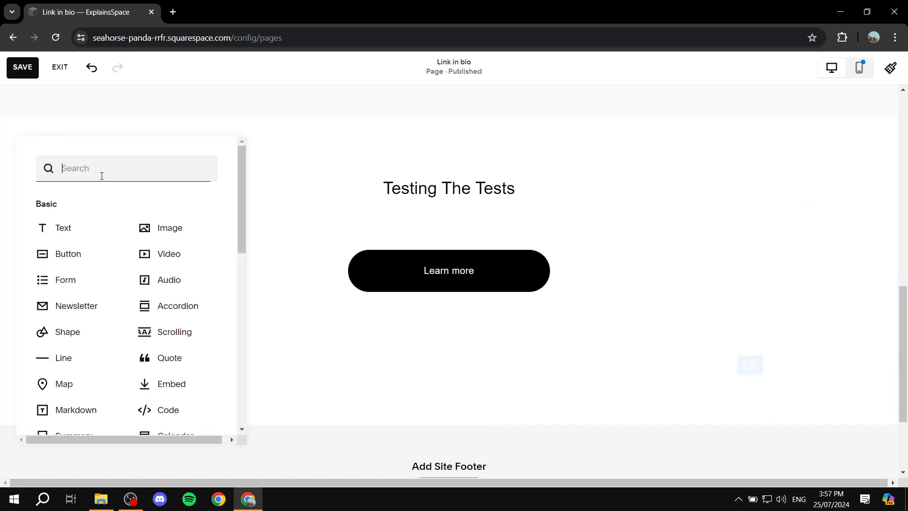
{"action": "left_click", "coordinate": [87, 264]}
{"action": "left_click_drag", "start_coordinate": [158, 201], "coordinate": [472, 318]}
{"action": "left_click", "coordinate": [215, 219]}
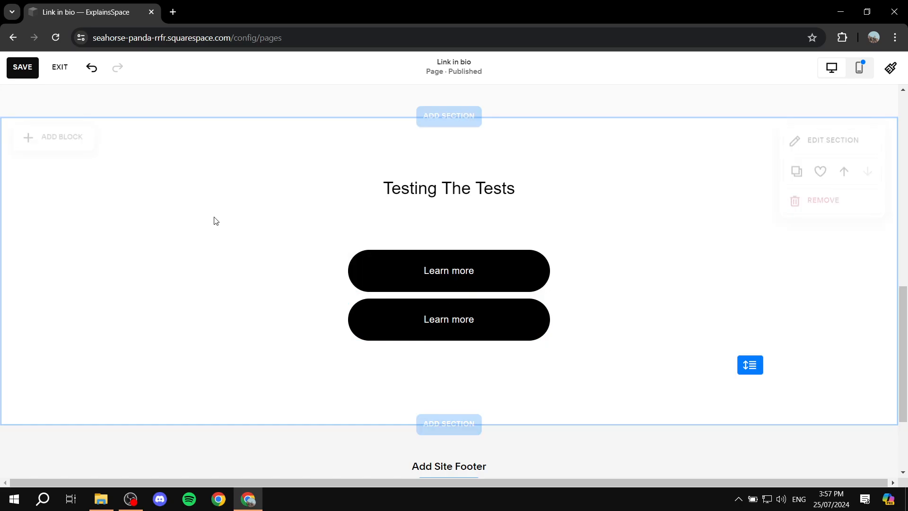
Add a third button block and place it below the second one, in line with the other buttons.
{"action": "left_click", "coordinate": [80, 147]}
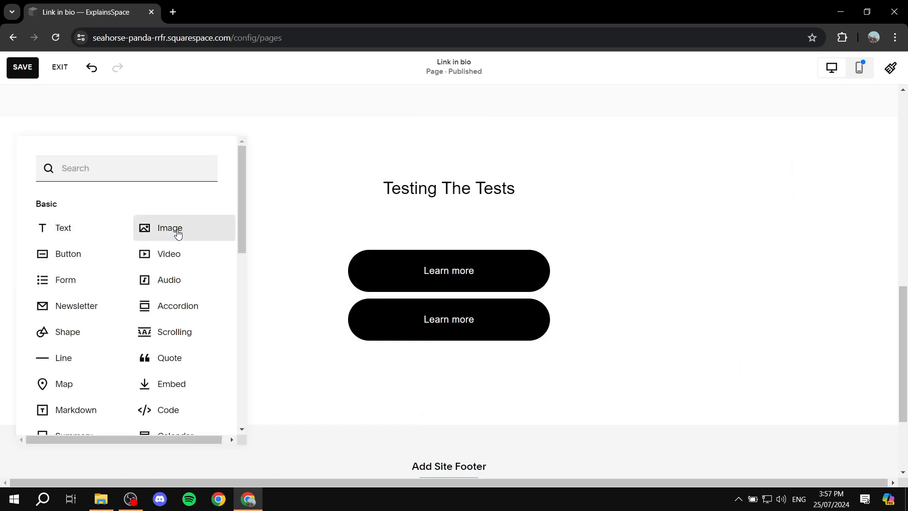
{"action": "left_click", "coordinate": [68, 253]}
{"action": "left_click_drag", "start_coordinate": [179, 202], "coordinate": [478, 381]}
Move the second and third buttons down to leave equal gaps between the three stacked buttons.
{"action": "left_click", "coordinate": [473, 314]}
{"action": "left_click_drag", "start_coordinate": [472, 314], "coordinate": [472, 331]}
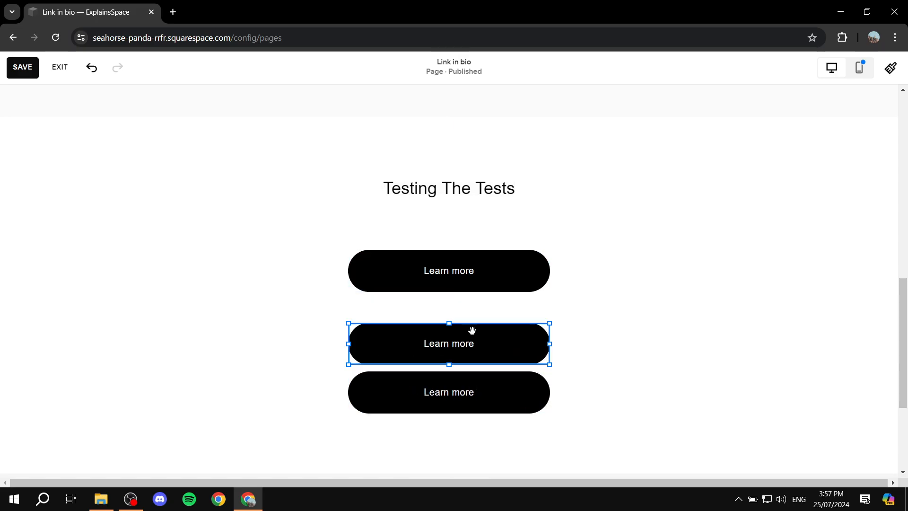
{"action": "left_click_drag", "start_coordinate": [485, 380], "coordinate": [481, 410]}
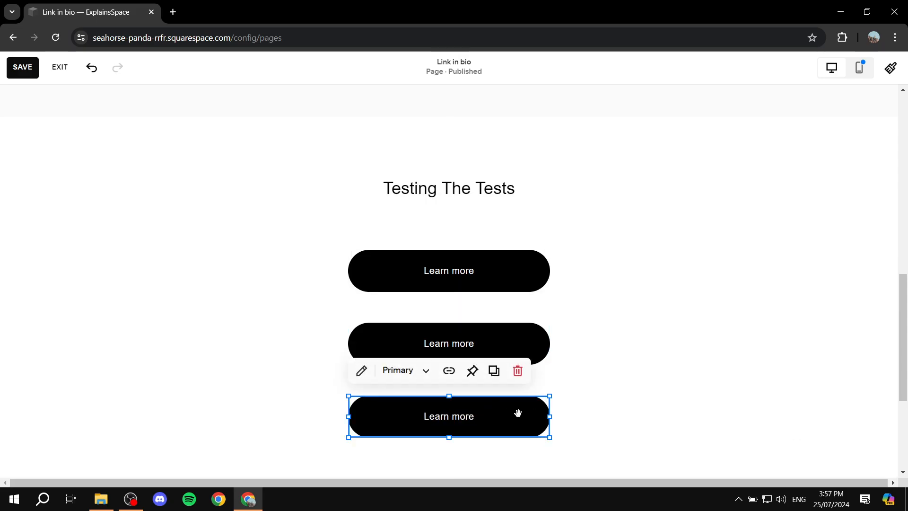
{"action": "left_click", "coordinate": [637, 382]}
{"action": "scroll", "coordinate": [700, 191], "scroll_direction": "up", "scroll_amount": 2}
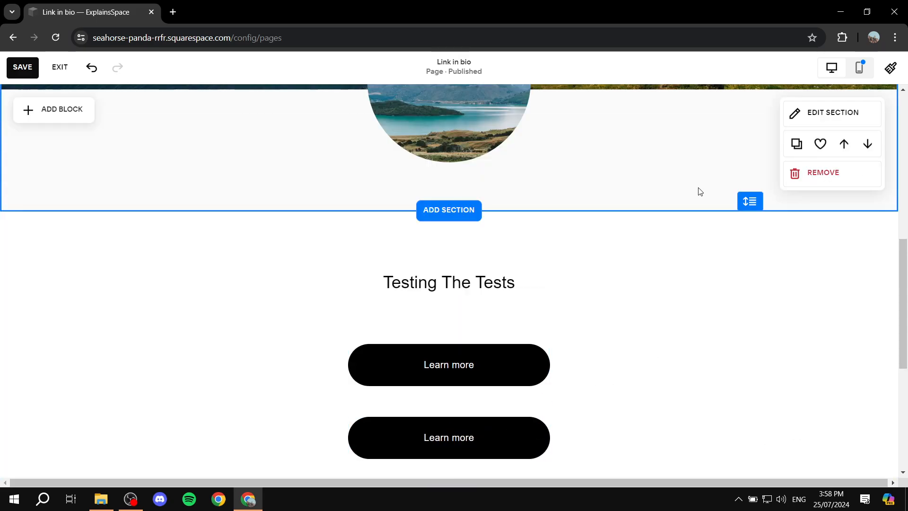
Shorten the banner section to reduce the space below the circular image, and set its colour theme to Dark 1.
{"action": "left_click_drag", "start_coordinate": [746, 202], "coordinate": [746, 171]}
{"action": "scroll", "coordinate": [737, 234], "scroll_direction": "up", "scroll_amount": 3}
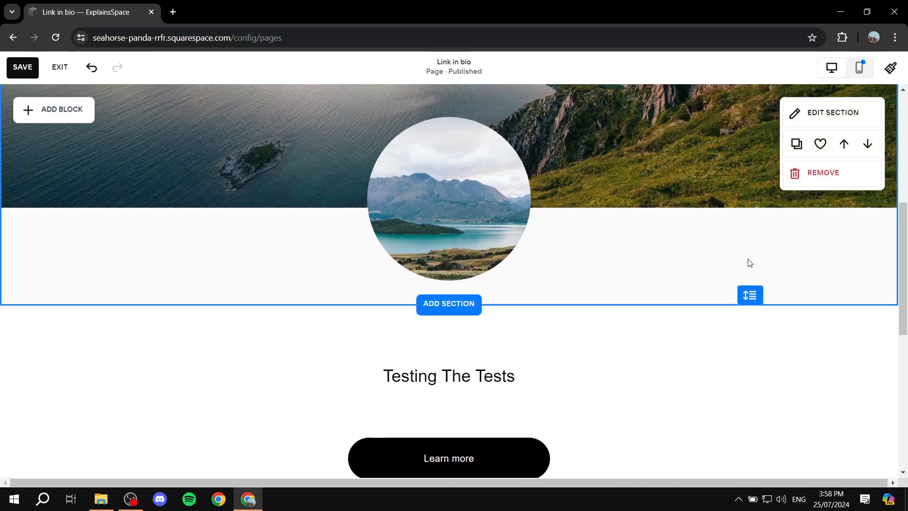
{"action": "left_click", "coordinate": [807, 113]}
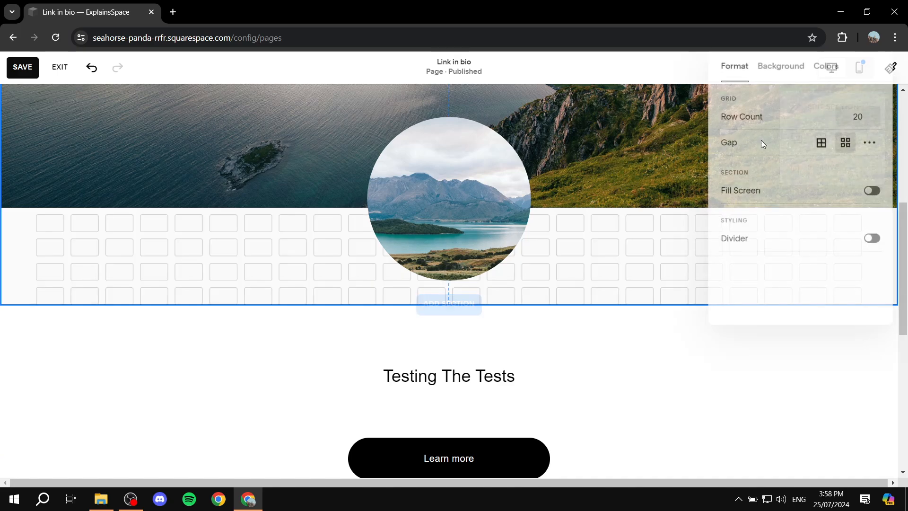
{"action": "left_click", "coordinate": [784, 67]}
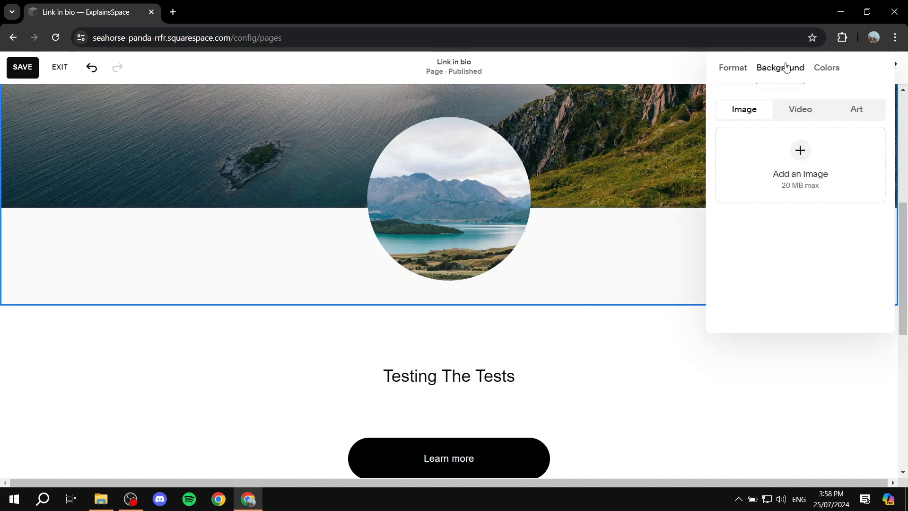
{"action": "left_click", "coordinate": [825, 71]}
{"action": "left_click", "coordinate": [794, 290]}
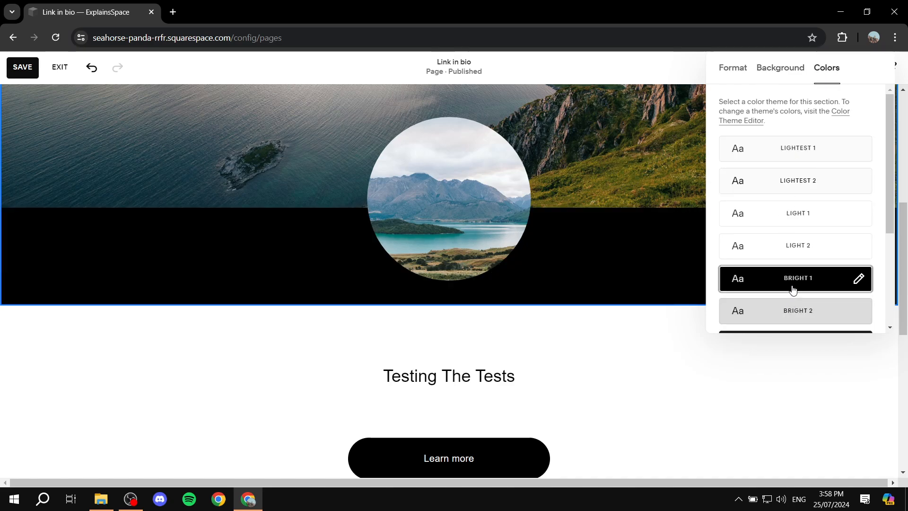
{"action": "scroll", "coordinate": [780, 263], "scroll_direction": "down", "scroll_amount": 3}
{"action": "scroll", "coordinate": [804, 248], "scroll_direction": "up", "scroll_amount": 1}
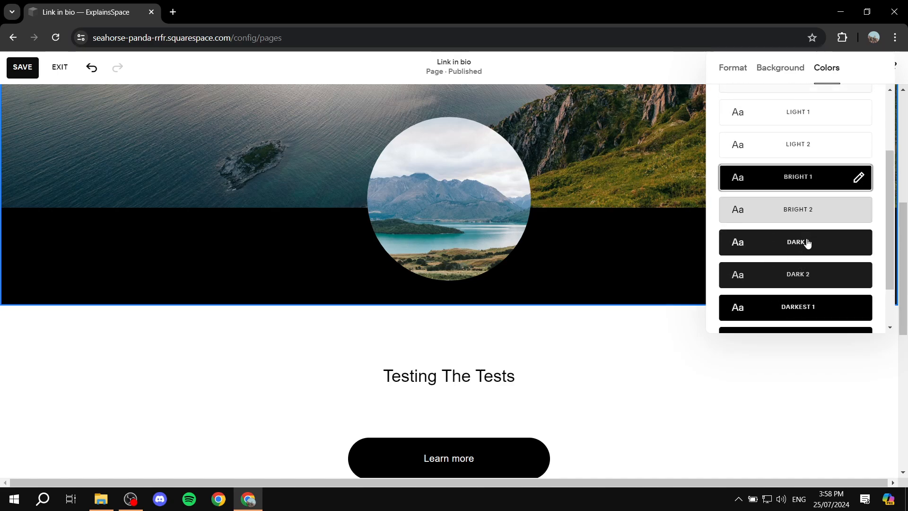
{"action": "left_click", "coordinate": [809, 256]}
{"action": "left_click", "coordinate": [614, 240]}
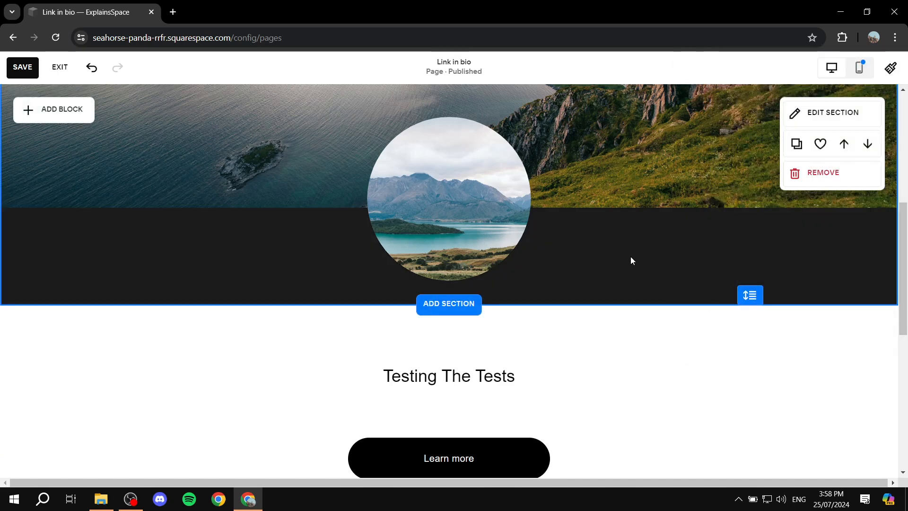
Set the colour theme of the "Testing The Tests" section to Dark 1.
{"action": "scroll", "coordinate": [631, 257], "scroll_direction": "down", "scroll_amount": 1}
{"action": "left_click", "coordinate": [798, 277]}
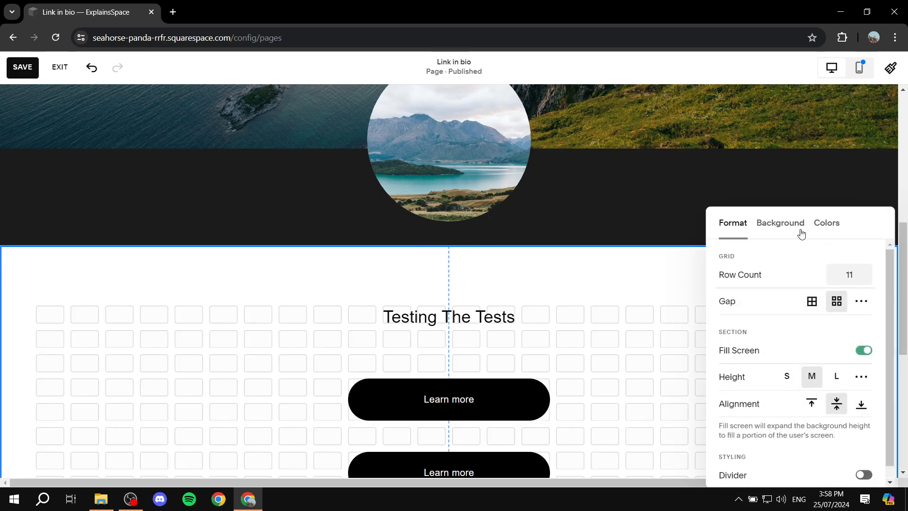
{"action": "left_click", "coordinate": [799, 227]}
{"action": "left_click", "coordinate": [831, 227]}
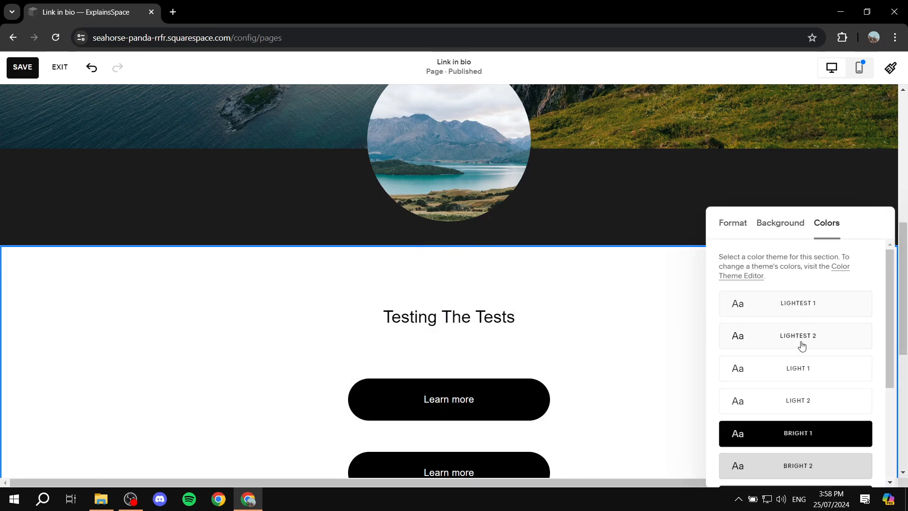
{"action": "scroll", "coordinate": [803, 426], "scroll_direction": "down", "scroll_amount": 1}
{"action": "scroll", "coordinate": [802, 439], "scroll_direction": "down", "scroll_amount": 1}
{"action": "left_click", "coordinate": [800, 385]}
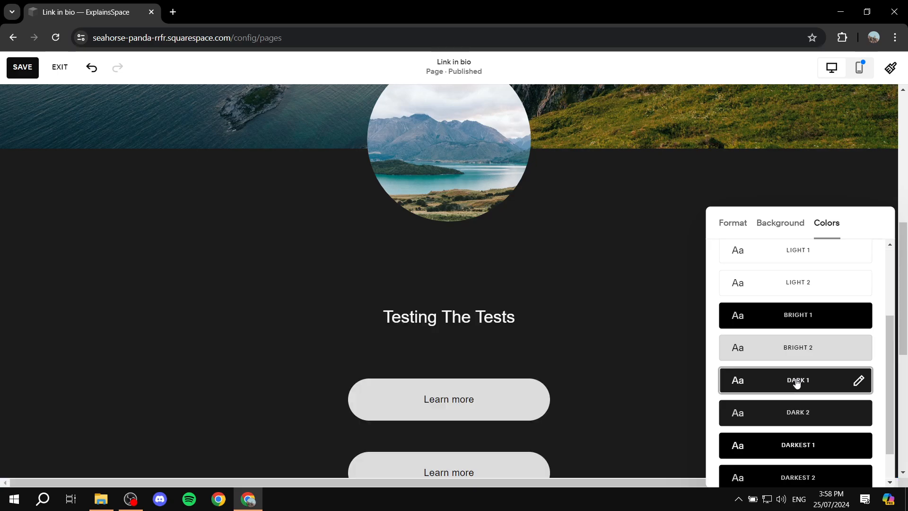
{"action": "left_click", "coordinate": [654, 296]}
Review the banner and button sections of the page in both the desktop and the mobile layout.
{"action": "scroll", "coordinate": [689, 296], "scroll_direction": "down", "scroll_amount": 5}
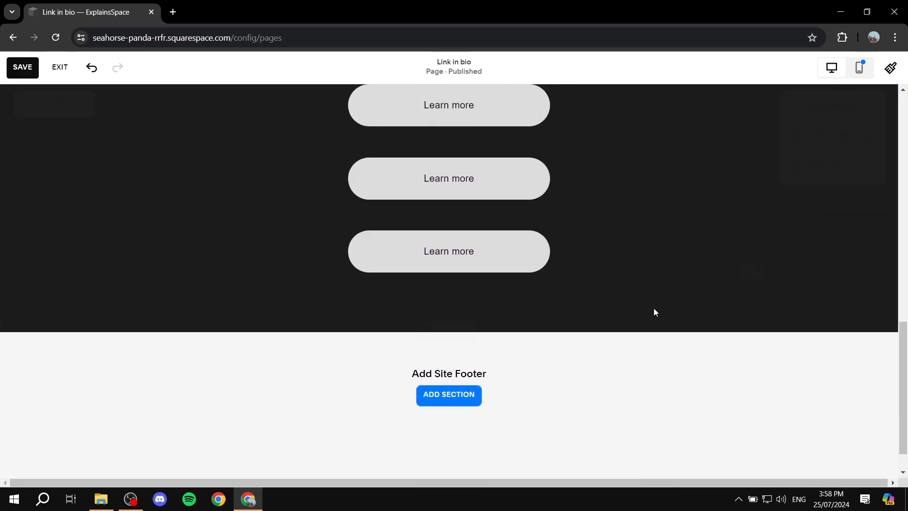
{"action": "scroll", "coordinate": [672, 322], "scroll_direction": "up", "scroll_amount": 5}
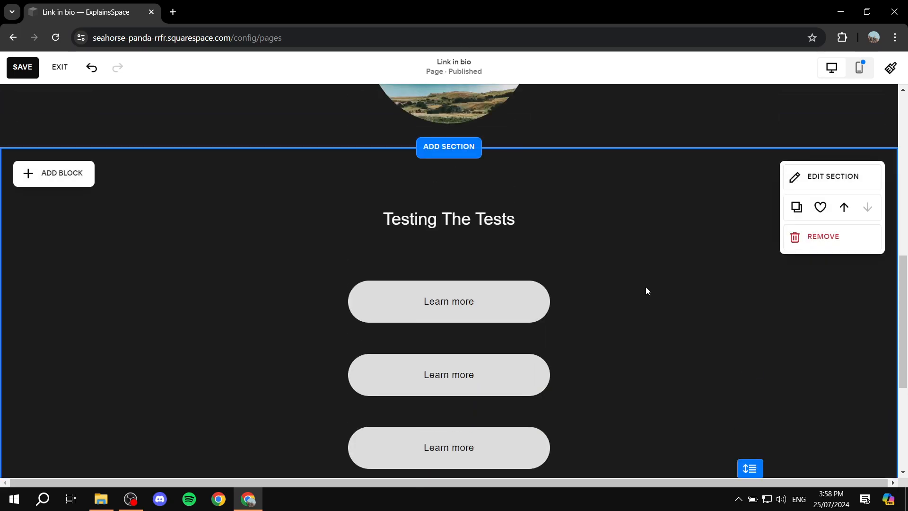
{"action": "scroll", "coordinate": [651, 248], "scroll_direction": "up", "scroll_amount": 2}
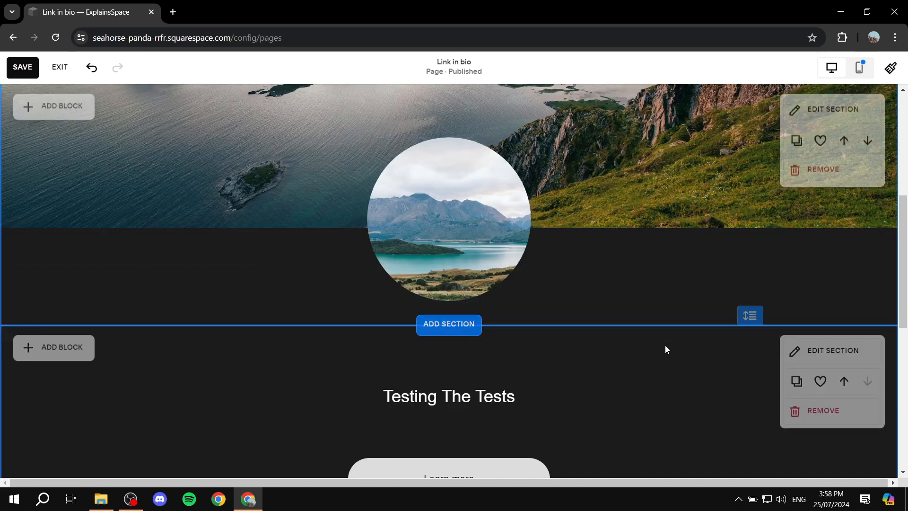
{"action": "scroll", "coordinate": [665, 349], "scroll_direction": "down", "scroll_amount": 3}
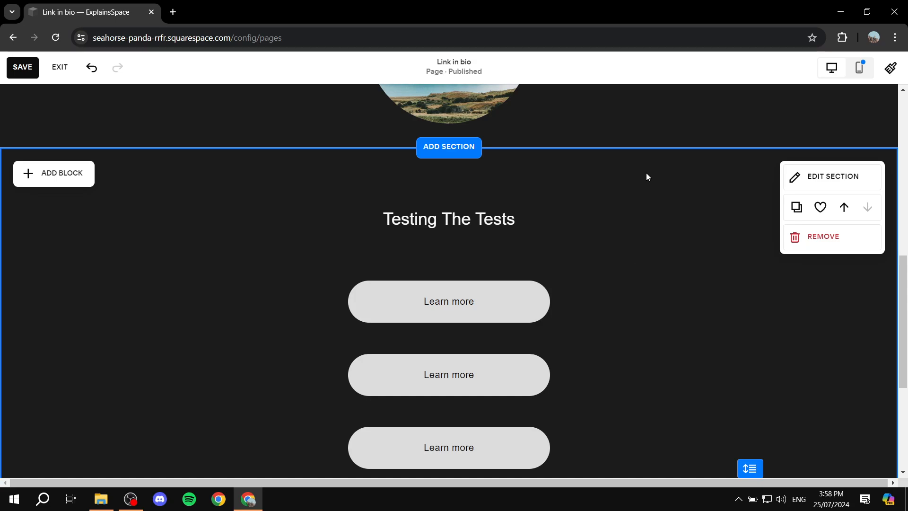
{"action": "left_click", "coordinate": [861, 71]}
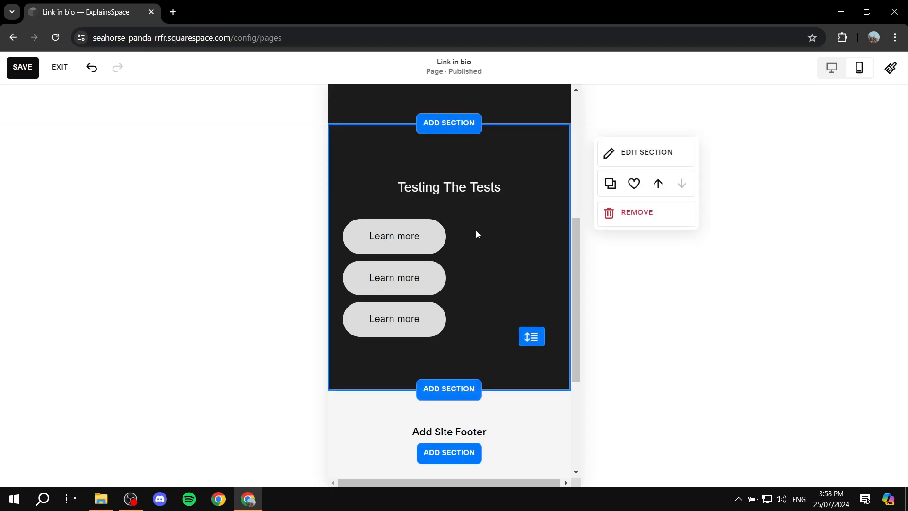
{"action": "scroll", "coordinate": [476, 232], "scroll_direction": "up", "scroll_amount": 5}
{"action": "scroll", "coordinate": [506, 225], "scroll_direction": "up", "scroll_amount": 2}
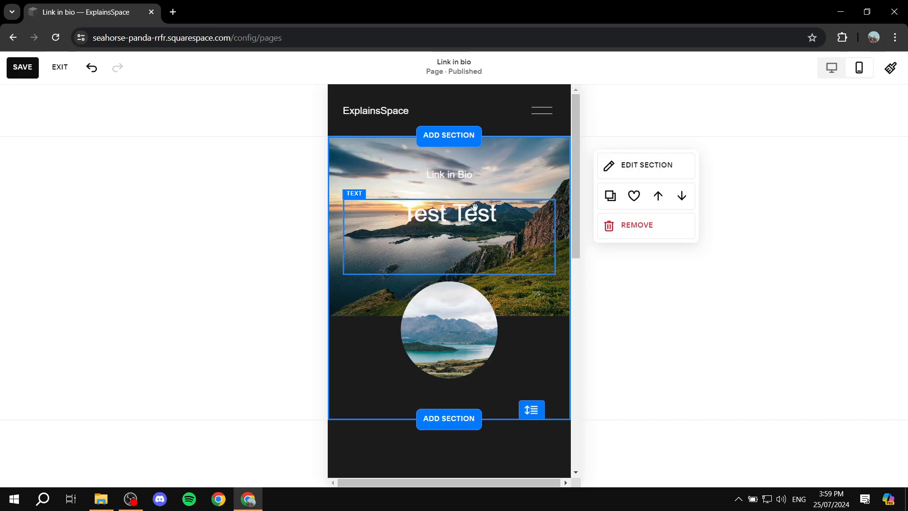
{"action": "scroll", "coordinate": [523, 260], "scroll_direction": "down", "scroll_amount": 3}
{"action": "scroll", "coordinate": [522, 261], "scroll_direction": "down", "scroll_amount": 4}
{"action": "scroll", "coordinate": [507, 275], "scroll_direction": "up", "scroll_amount": 7}
{"action": "left_click", "coordinate": [831, 68]}
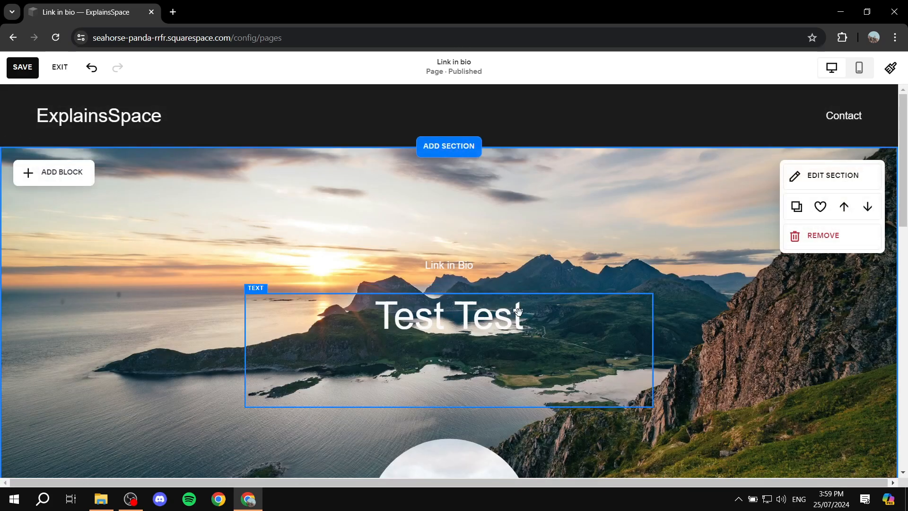
{"action": "left_click", "coordinate": [433, 318]}
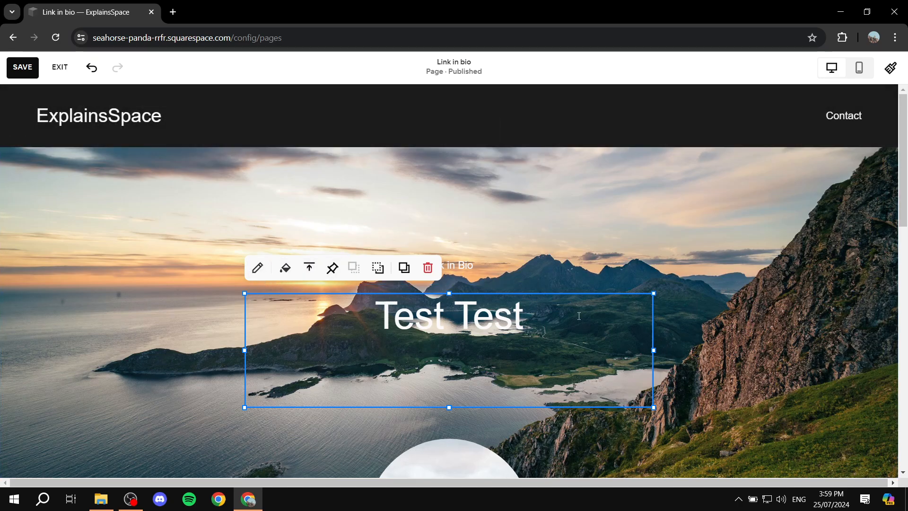
{"action": "left_click", "coordinate": [646, 231]}
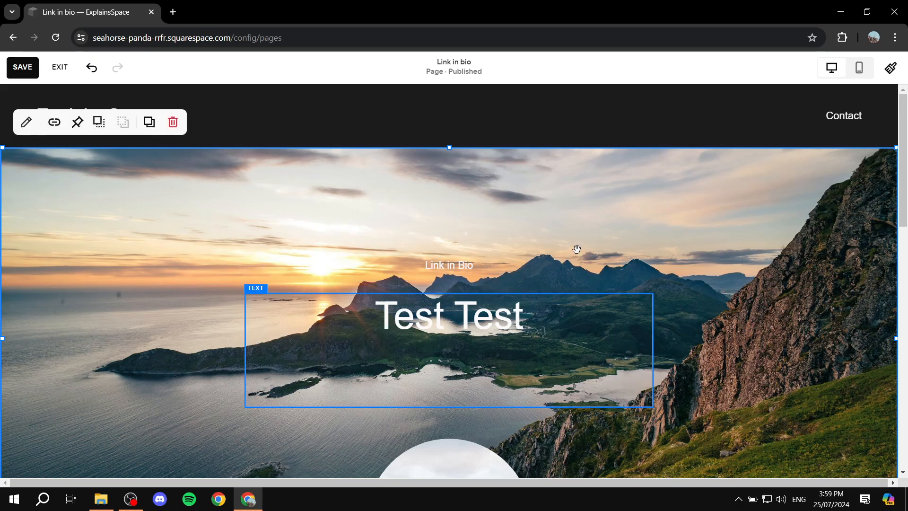
In the mobile layout, shorten the banner section so it ends just below the circular image.
{"action": "left_click", "coordinate": [859, 68]}
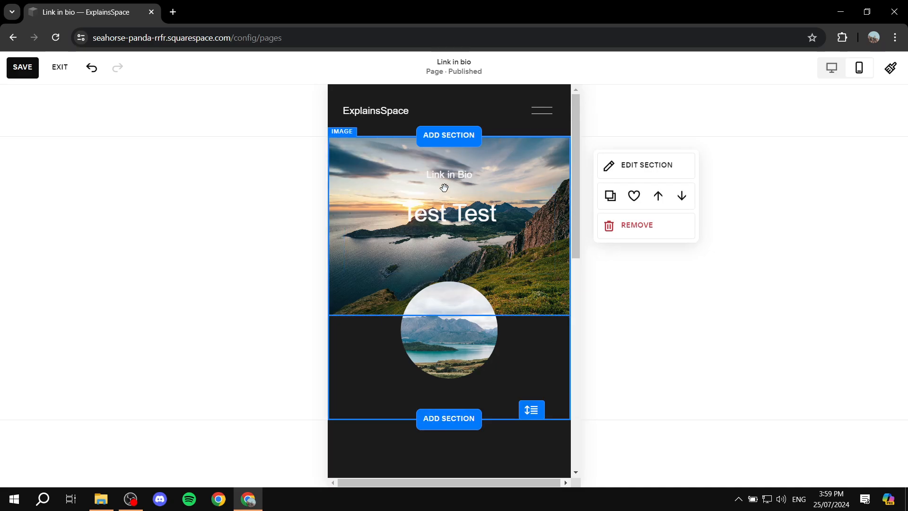
{"action": "scroll", "coordinate": [536, 312], "scroll_direction": "down", "scroll_amount": 1}
{"action": "scroll", "coordinate": [536, 313], "scroll_direction": "down", "scroll_amount": 2}
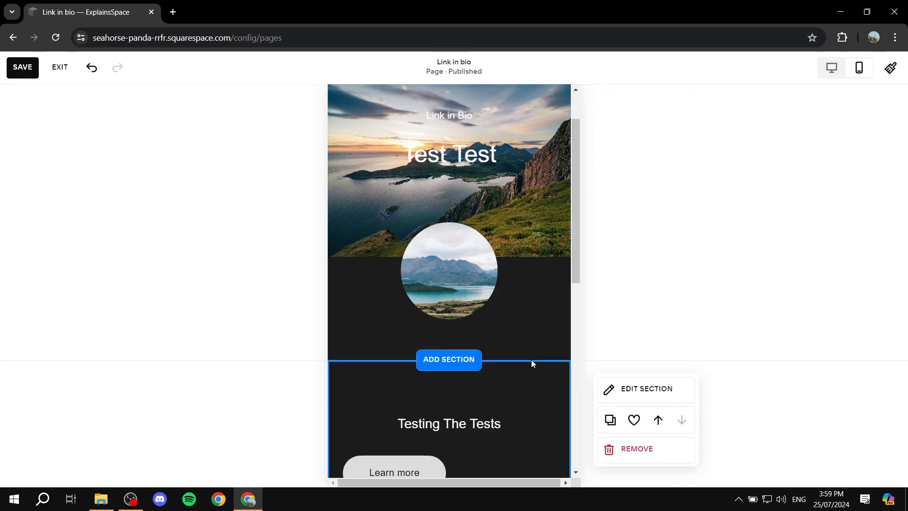
{"action": "left_click_drag", "start_coordinate": [531, 350], "coordinate": [530, 323]}
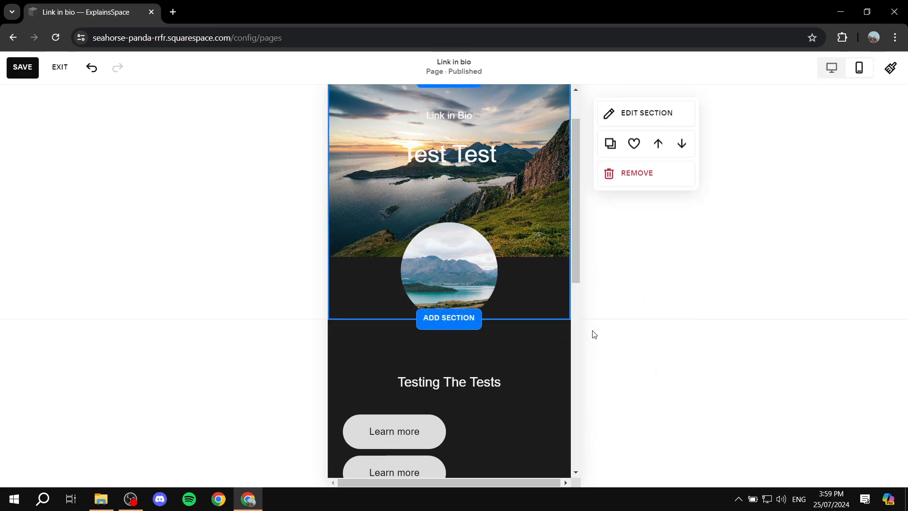
Widen all three "Learn more" buttons in the mobile layout to span the full content width.
{"action": "scroll", "coordinate": [515, 360], "scroll_direction": "down", "scroll_amount": 3}
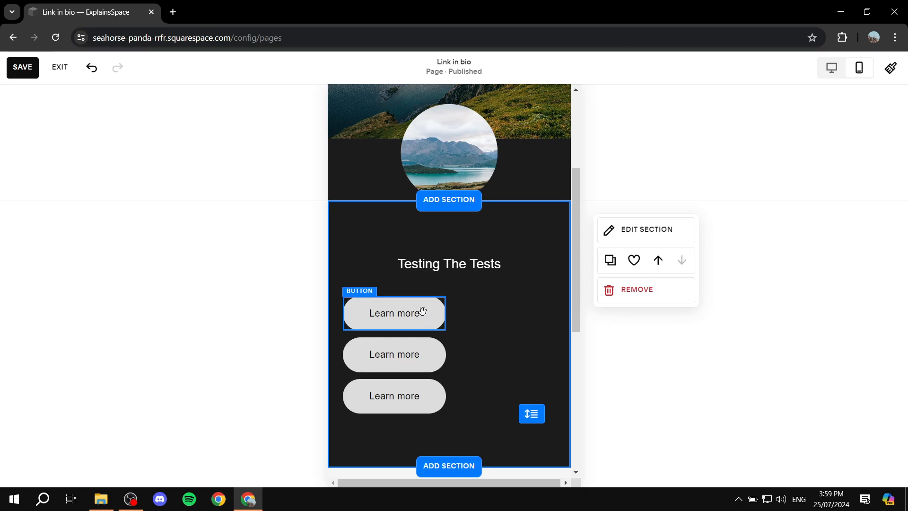
{"action": "left_click", "coordinate": [433, 319]}
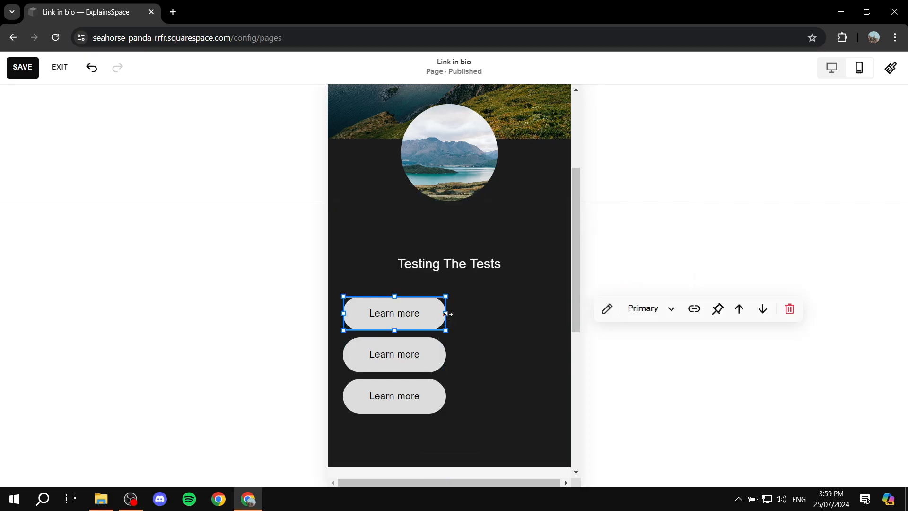
{"action": "left_click_drag", "start_coordinate": [446, 313], "coordinate": [556, 313]}
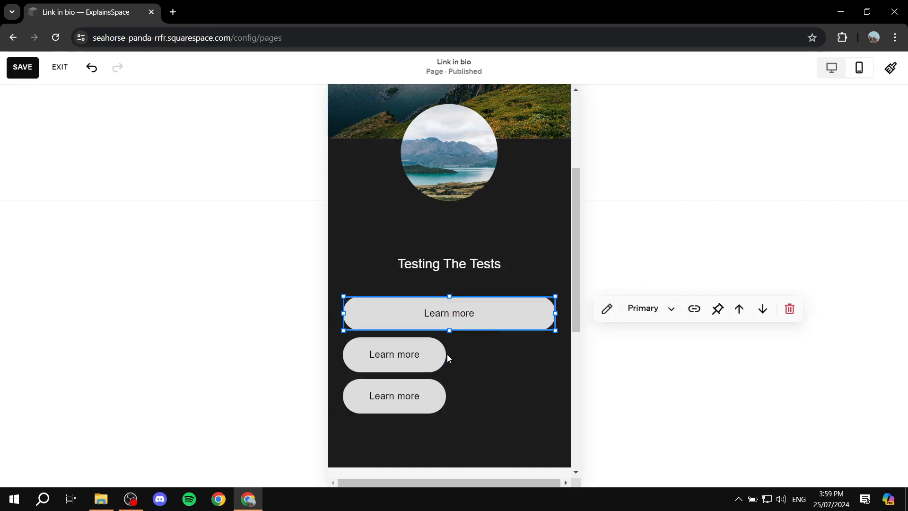
{"action": "left_click", "coordinate": [441, 354]}
{"action": "left_click_drag", "start_coordinate": [445, 355], "coordinate": [555, 354]}
{"action": "left_click", "coordinate": [436, 402]}
{"action": "left_click_drag", "start_coordinate": [445, 396], "coordinate": [556, 398]}
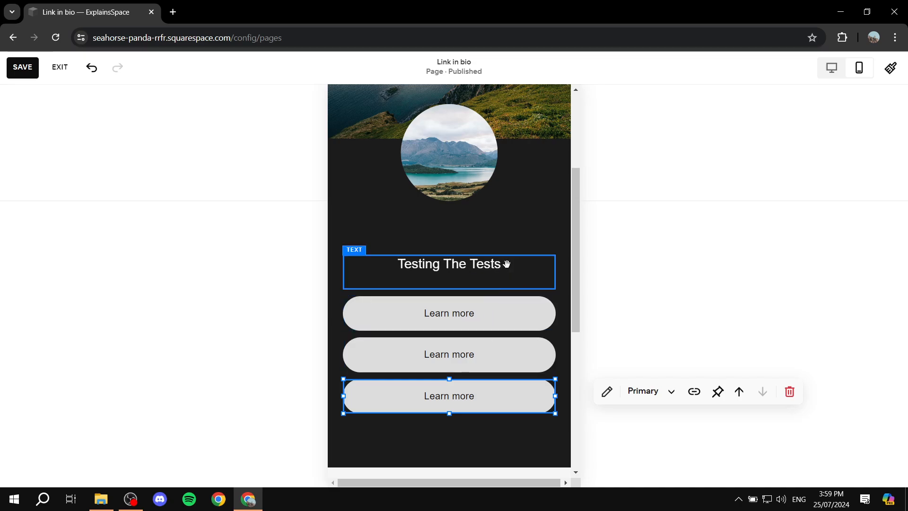
{"action": "scroll", "coordinate": [487, 233], "scroll_direction": "up", "scroll_amount": 3}
{"action": "scroll", "coordinate": [483, 235], "scroll_direction": "down", "scroll_amount": 3}
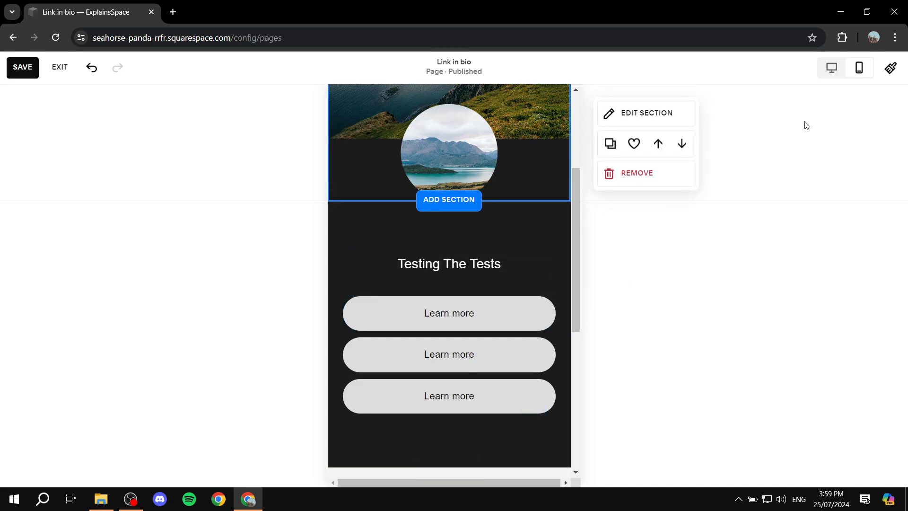
In the desktop layout, attach a link to Facebook.com to the first "Learn more" button, opening in a new tab.
{"action": "left_click", "coordinate": [832, 69]}
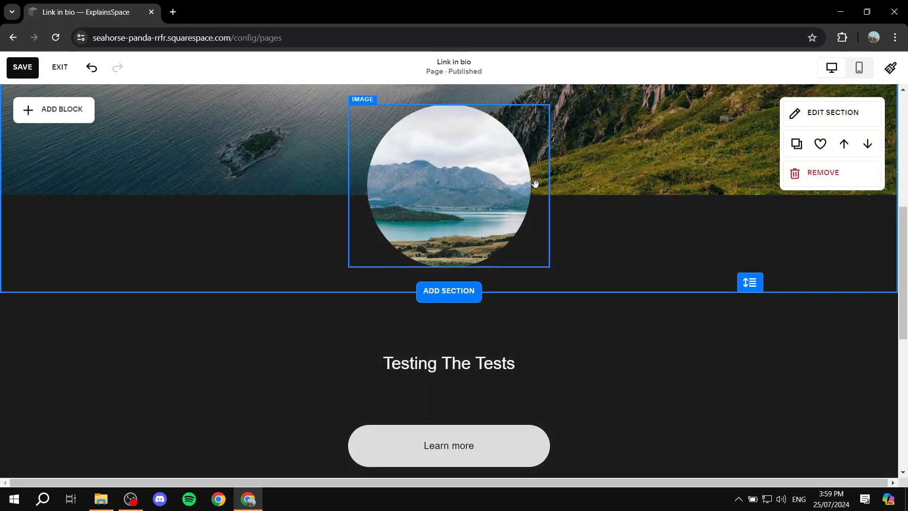
{"action": "scroll", "coordinate": [565, 270], "scroll_direction": "down", "scroll_amount": 3}
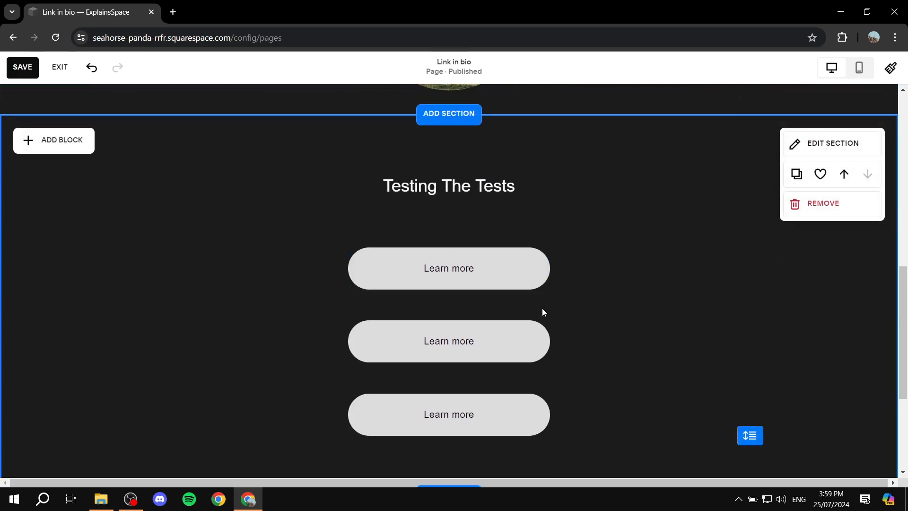
{"action": "scroll", "coordinate": [535, 315], "scroll_direction": "down", "scroll_amount": 1}
{"action": "left_click", "coordinate": [478, 199]}
{"action": "scroll", "coordinate": [473, 300], "scroll_direction": "up", "scroll_amount": 2}
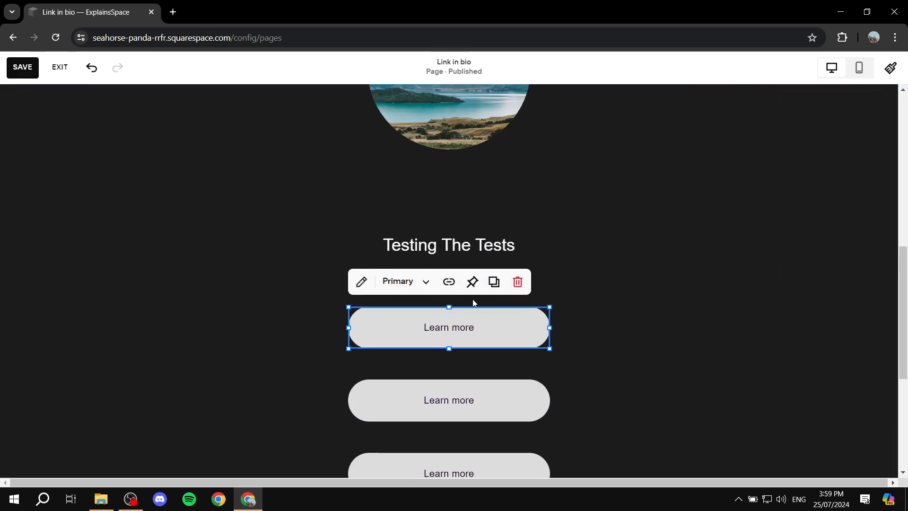
{"action": "scroll", "coordinate": [520, 274], "scroll_direction": "down", "scroll_amount": 1}
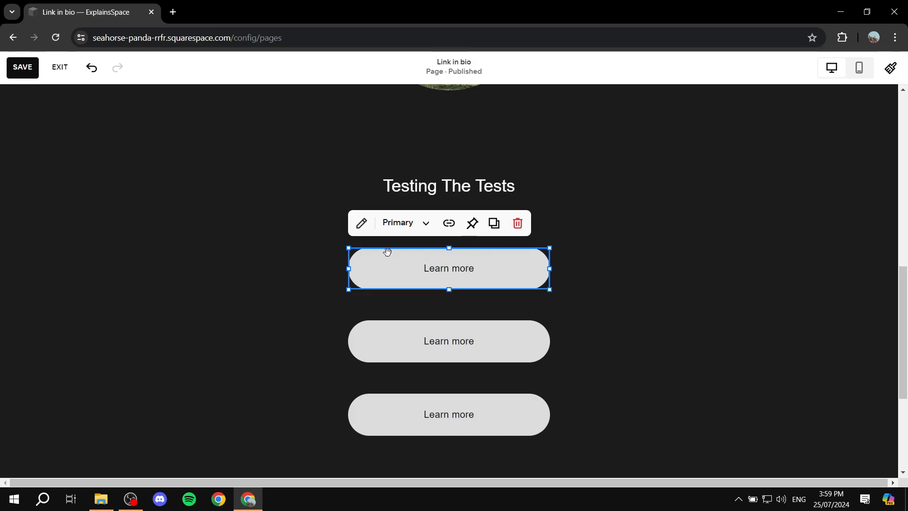
{"action": "left_click", "coordinate": [362, 225]}
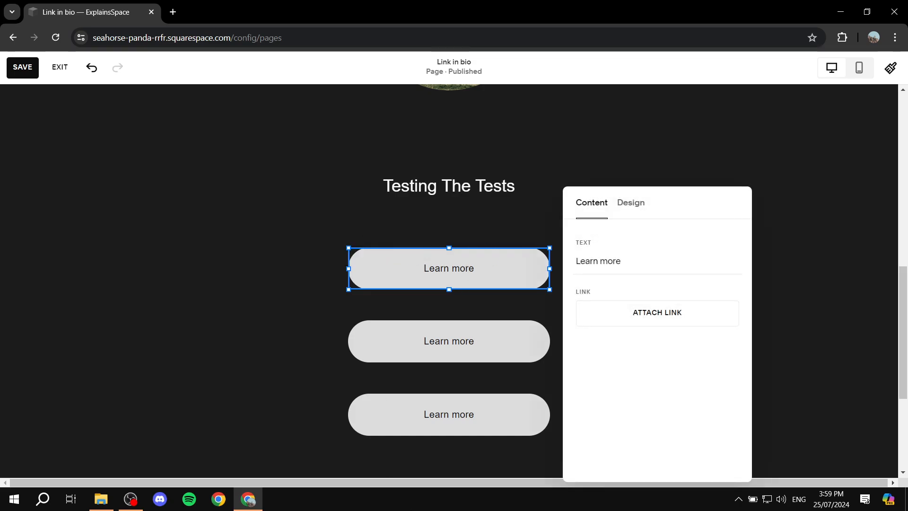
{"action": "left_click", "coordinate": [655, 319]}
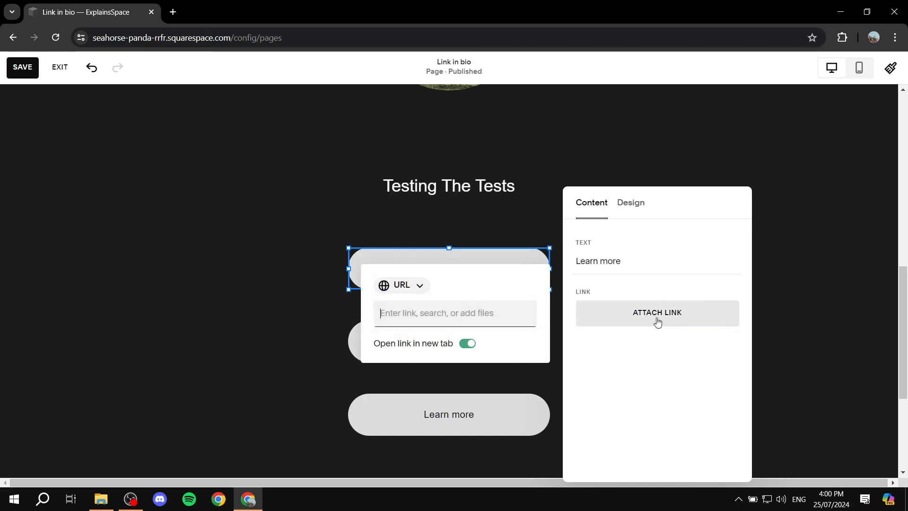
{"action": "left_click", "coordinate": [440, 312]}
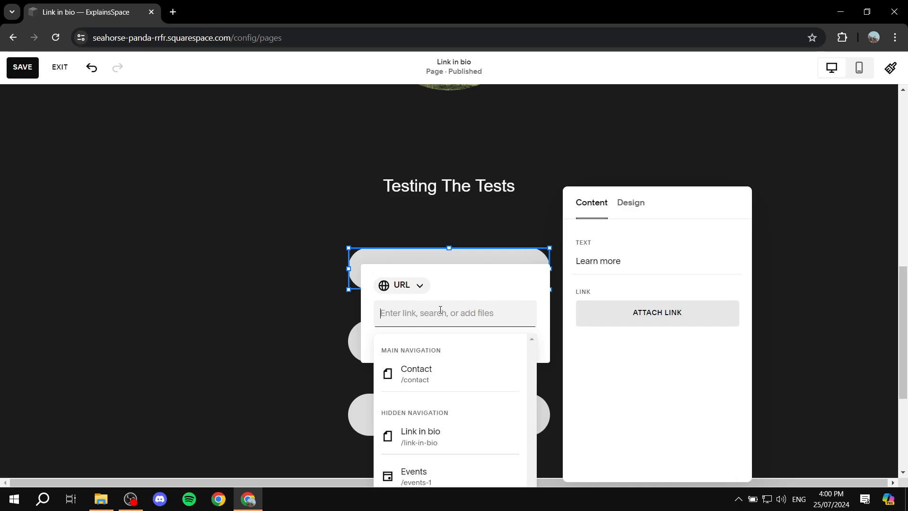
{"action": "type", "text": "Facev"}
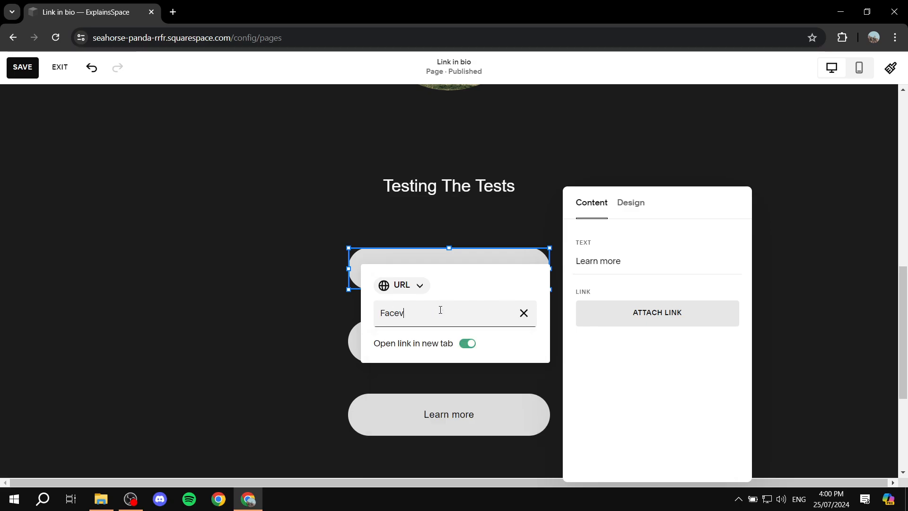
{"action": "key", "text": "BackSpace"}
{"action": "type", "text": "bo"}
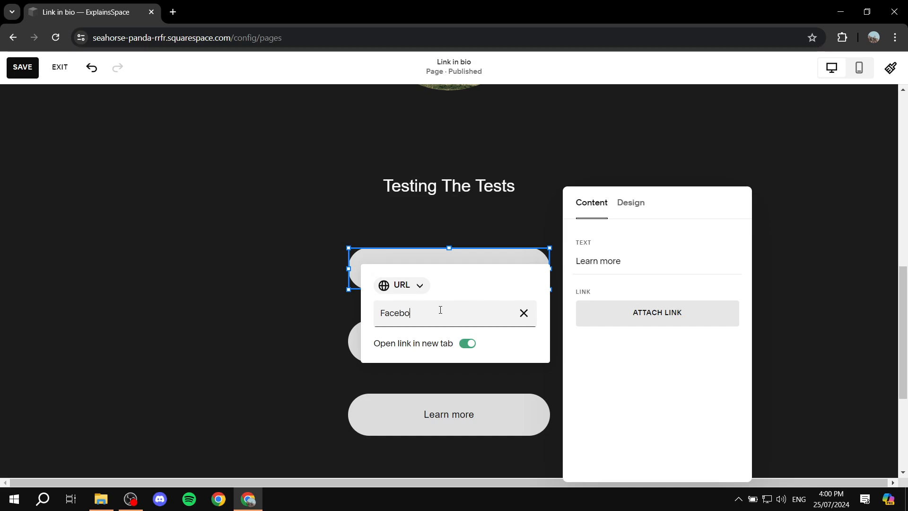
{"action": "type", "text": "ok.com"}
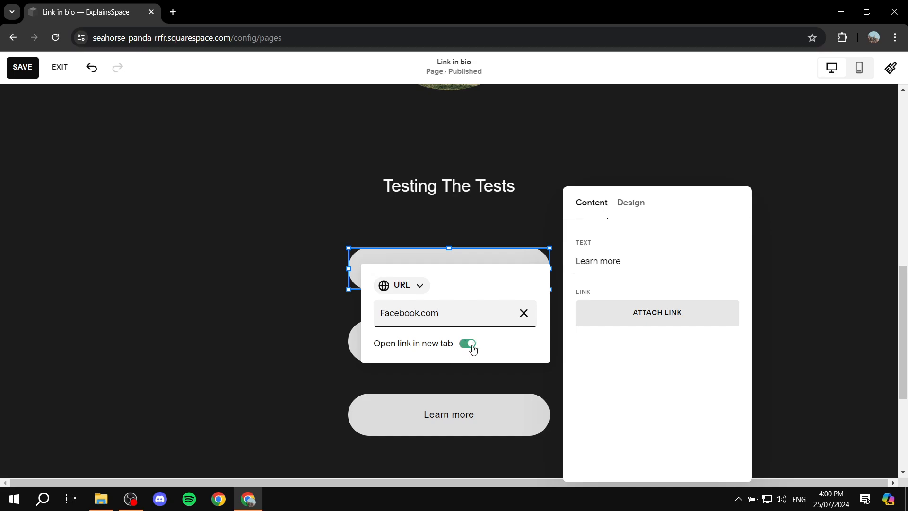
{"action": "left_click", "coordinate": [629, 348]}
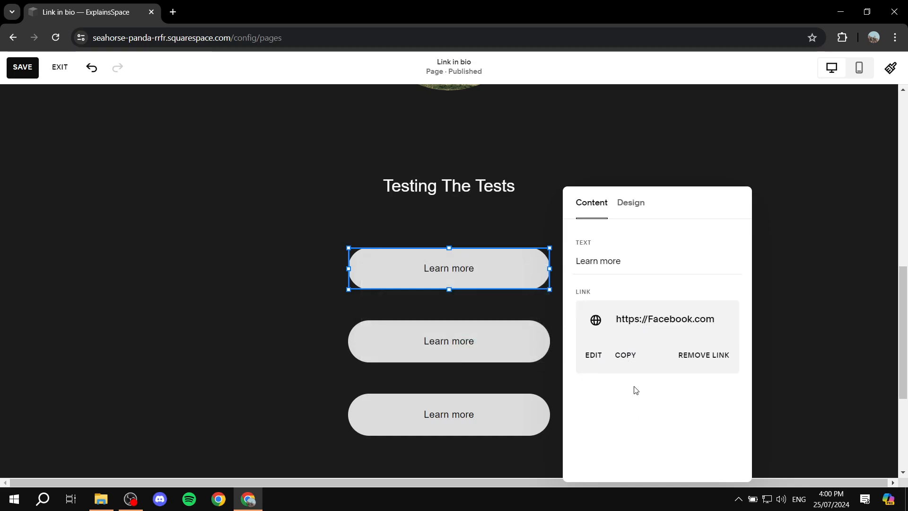
Try the Fit sizing on the first button with the Primary Button style, and return it to Fill.
{"action": "left_click", "coordinate": [636, 207]}
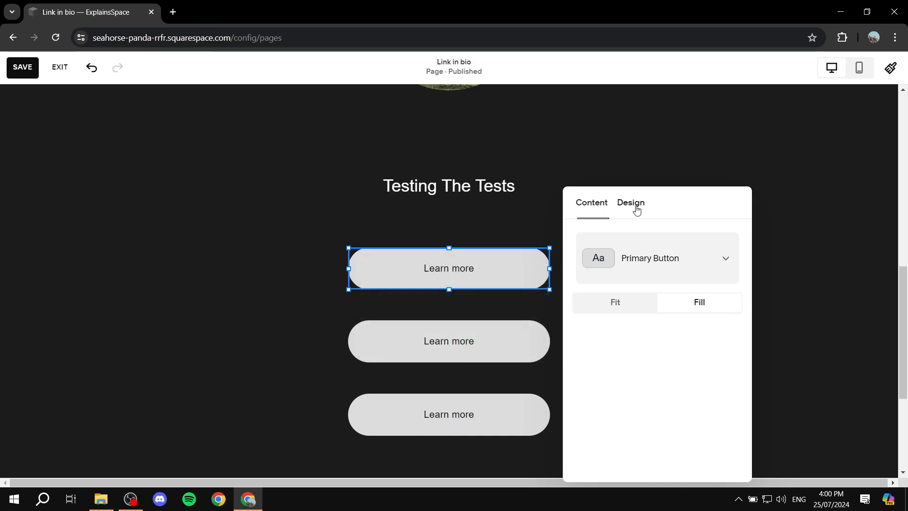
{"action": "left_click", "coordinate": [610, 253]}
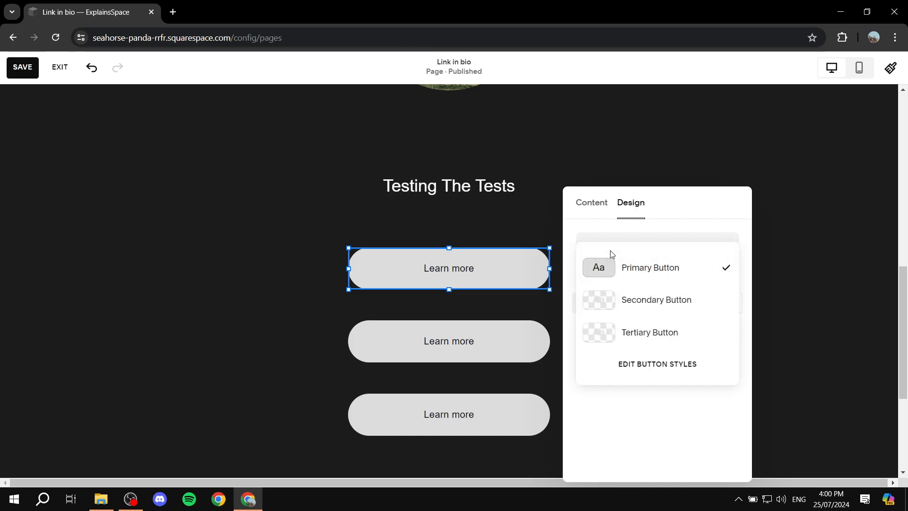
{"action": "left_click", "coordinate": [676, 266]}
{"action": "left_click", "coordinate": [620, 308]}
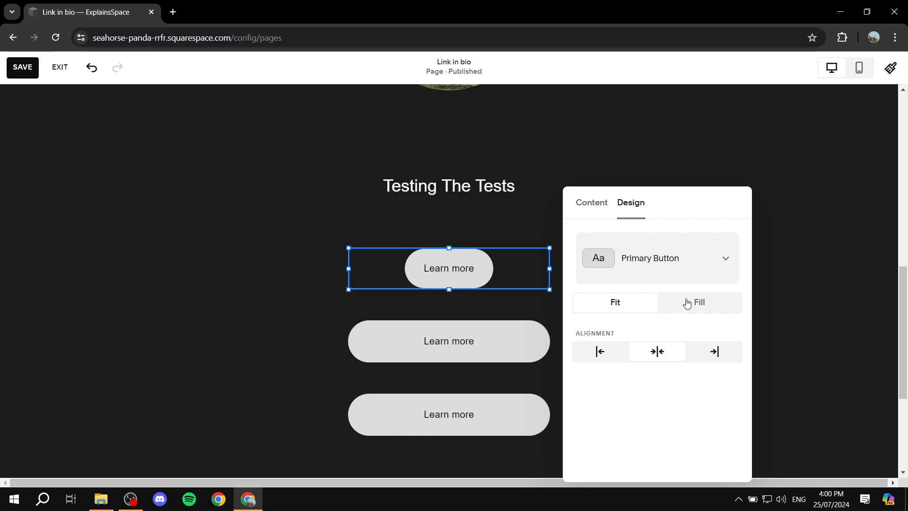
{"action": "left_click", "coordinate": [687, 302]}
Try the Secondary and Tertiary styles on the first button, restore Primary Button, and open the button styles for editing.
{"action": "left_click", "coordinate": [704, 259]}
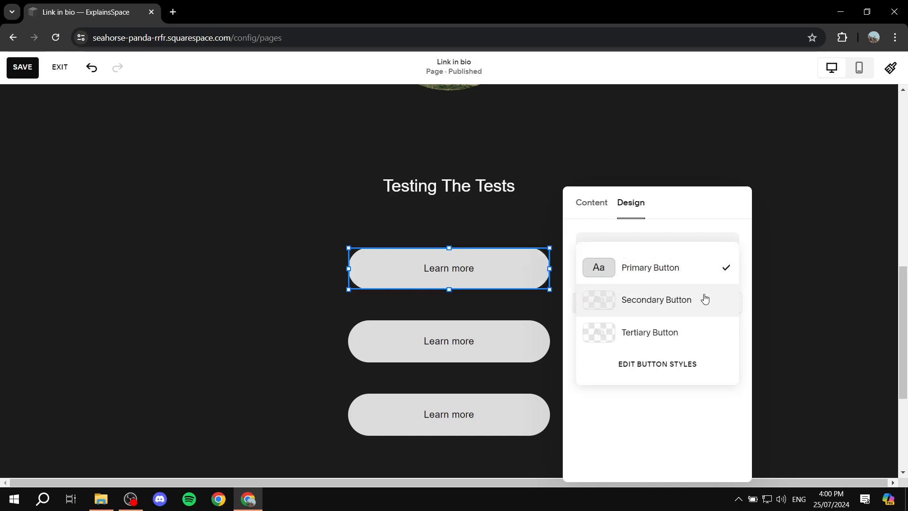
{"action": "left_click", "coordinate": [690, 302]}
{"action": "left_click", "coordinate": [692, 265]}
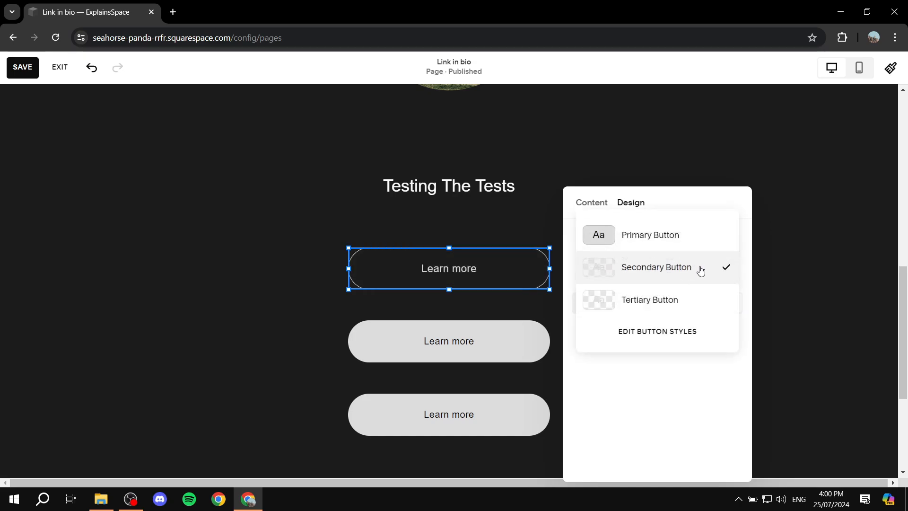
{"action": "left_click", "coordinate": [680, 304]}
{"action": "left_click", "coordinate": [664, 266]}
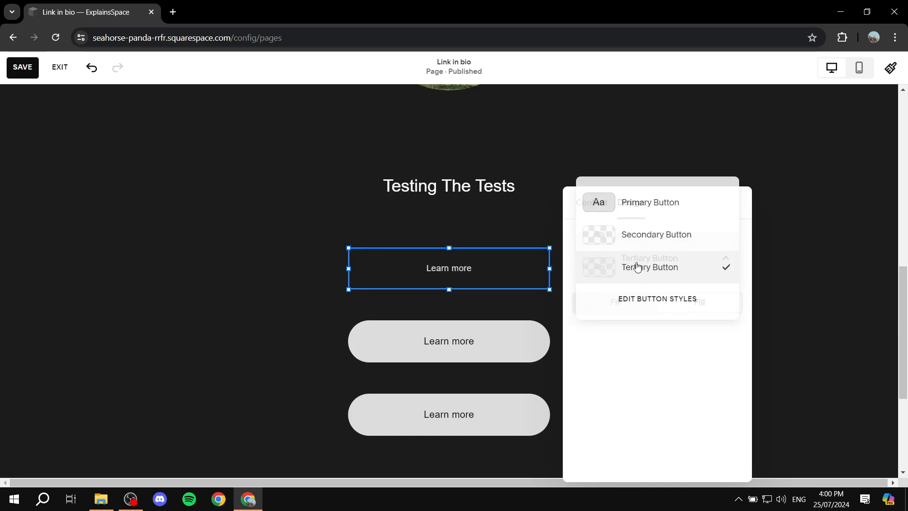
{"action": "left_click", "coordinate": [663, 202]}
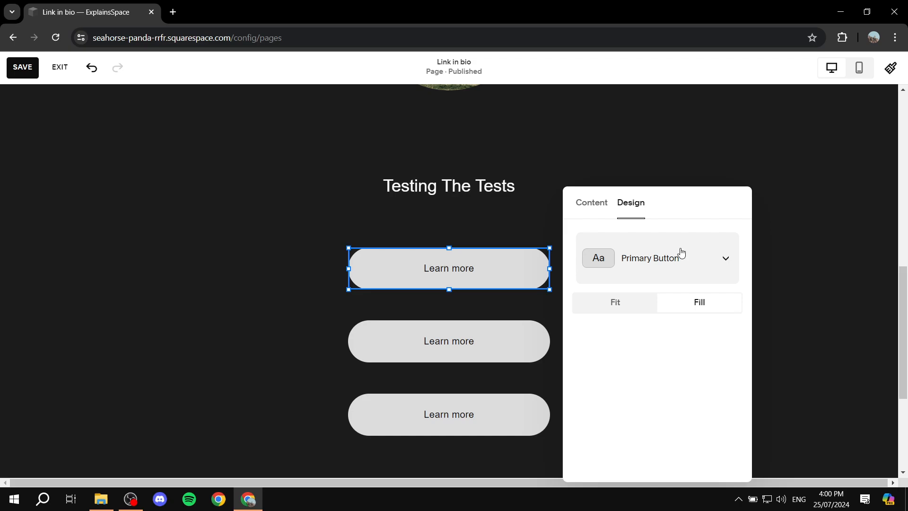
{"action": "left_click", "coordinate": [685, 263]}
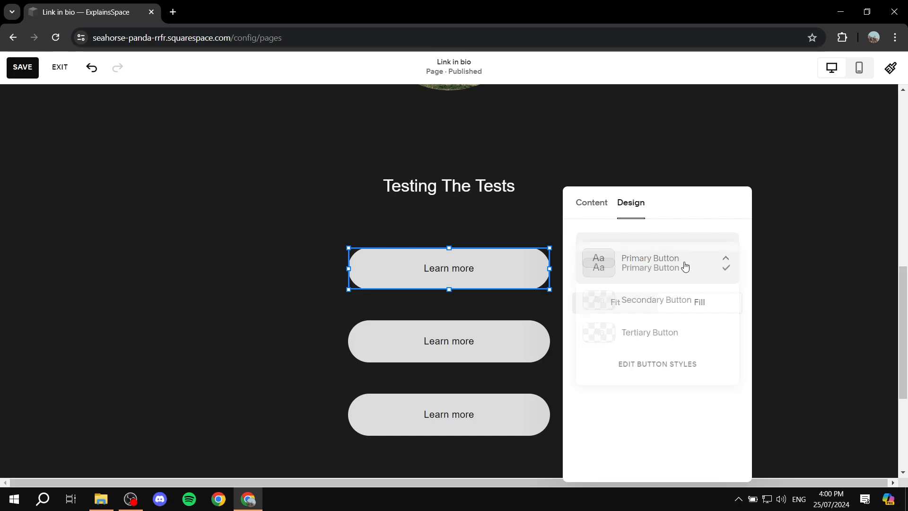
{"action": "left_click", "coordinate": [672, 367]}
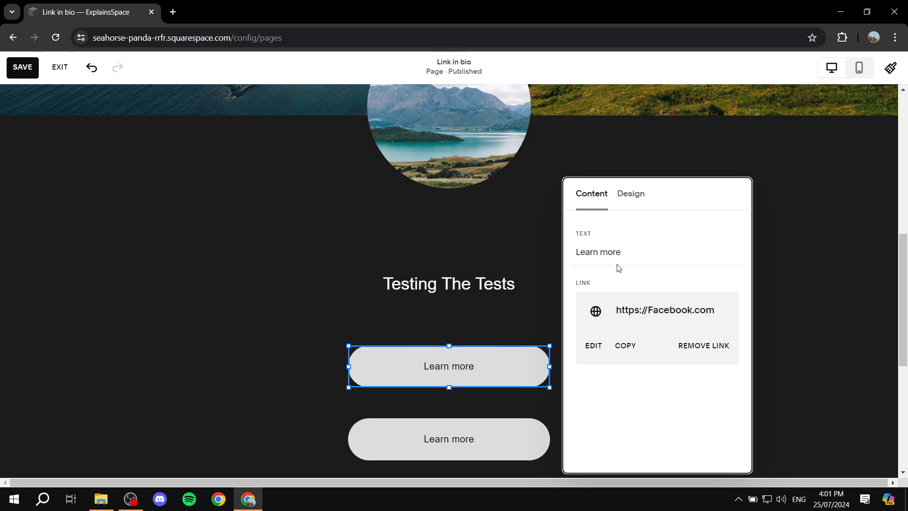
Replace the first button's text with "Facebook" and close its settings.
{"action": "left_click_drag", "start_coordinate": [647, 251], "coordinate": [537, 251]}
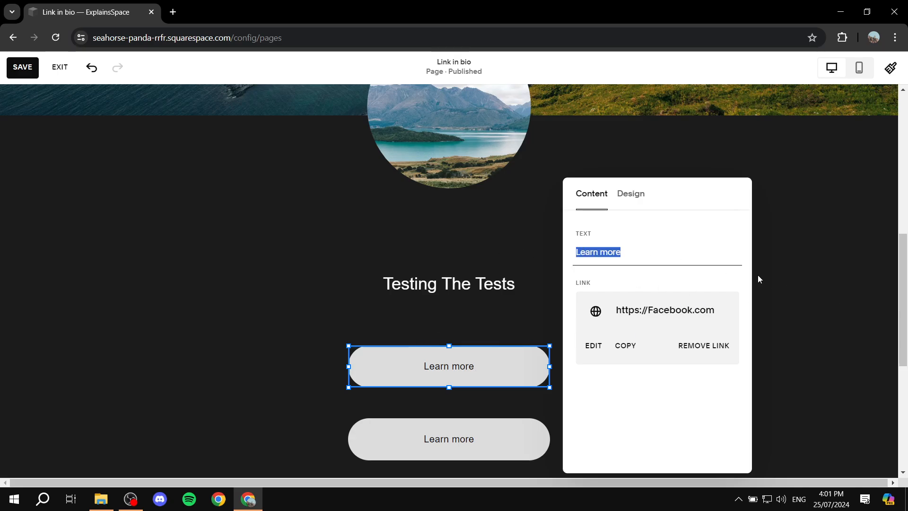
{"action": "type", "text": "Face"}
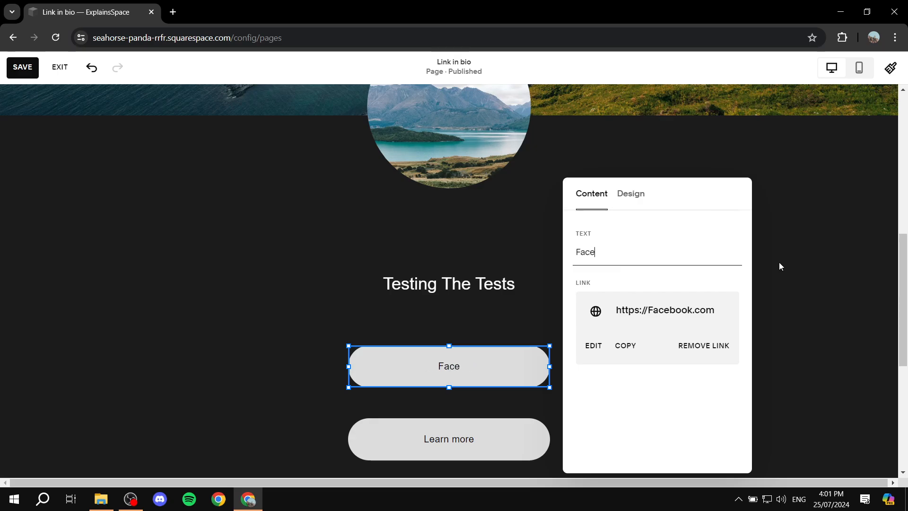
{"action": "type", "text": "n"}
{"action": "key", "text": "BackSpace"}
{"action": "type", "text": "book"}
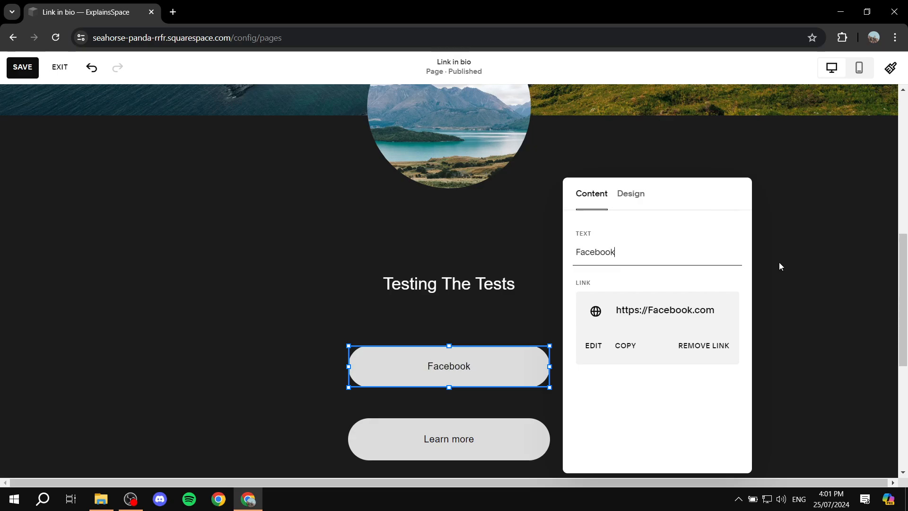
{"action": "left_click", "coordinate": [459, 316]}
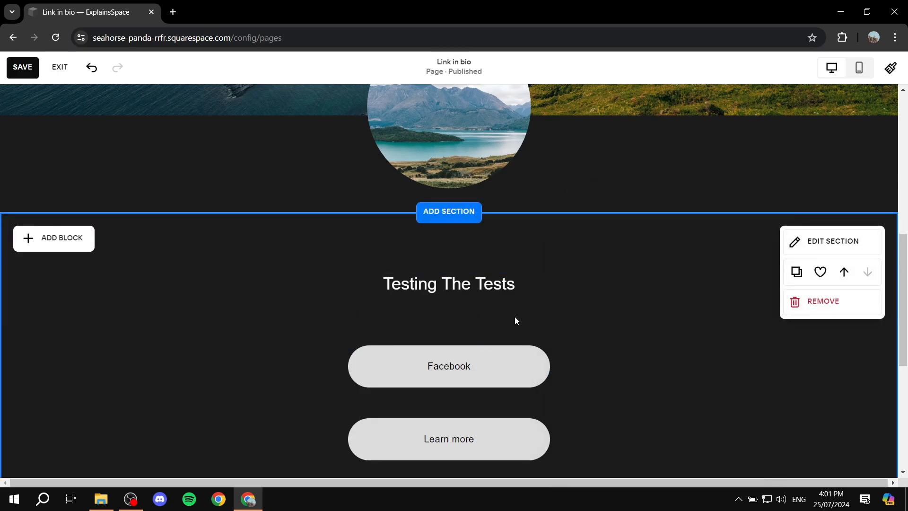
Replace the text of the second button, directly below Facebook, with "Our website".
{"action": "scroll", "coordinate": [489, 381], "scroll_direction": "down", "scroll_amount": 4}
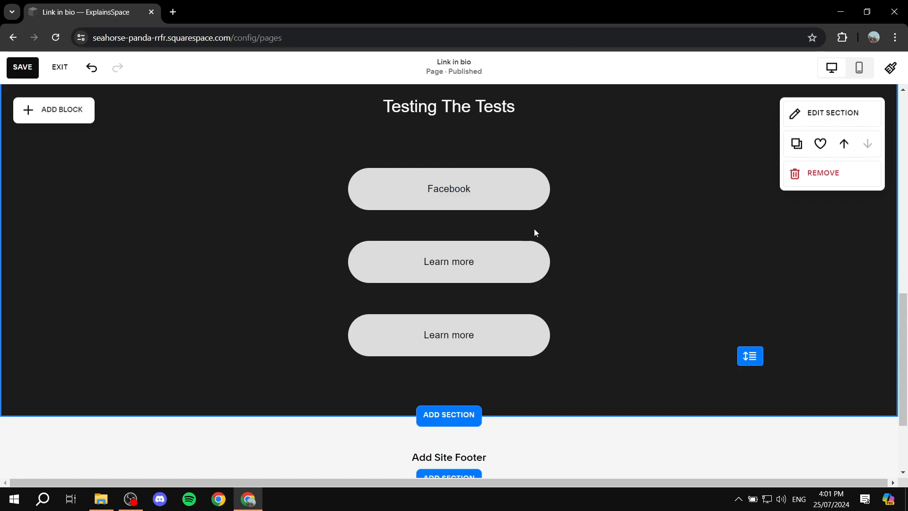
{"action": "left_click", "coordinate": [472, 261]}
{"action": "left_click", "coordinate": [362, 216]}
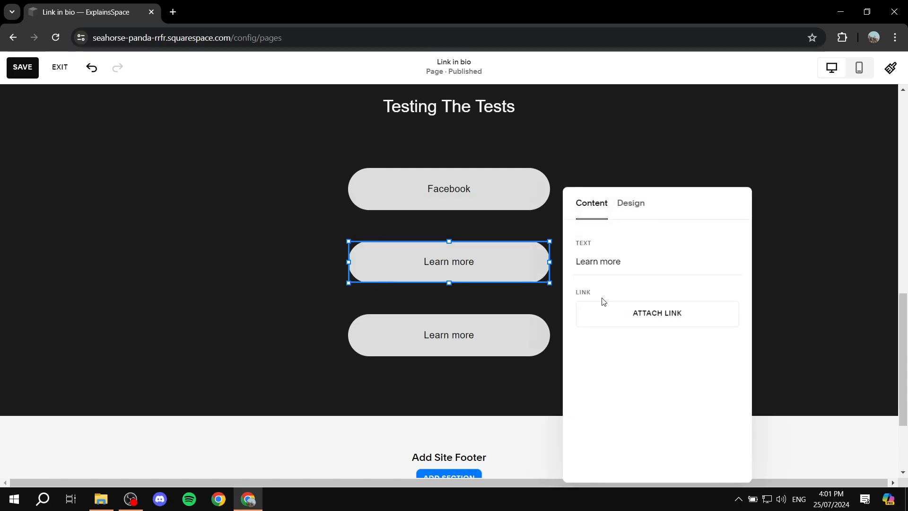
{"action": "double_click", "coordinate": [642, 259]}
{"action": "key", "text": "BackSpace"}
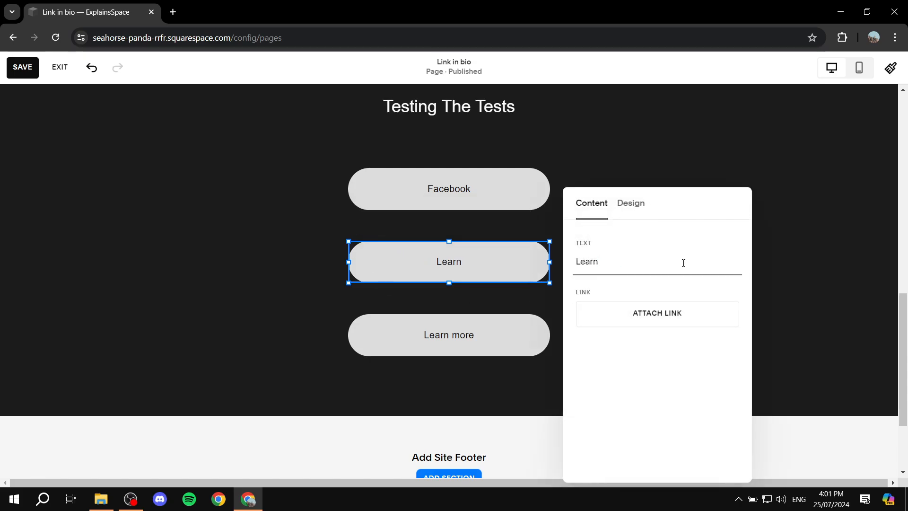
{"action": "key", "text": "BackSpace"}
{"action": "key", "text": "BackSpace"}
{"action": "type", "text": "Our website"}
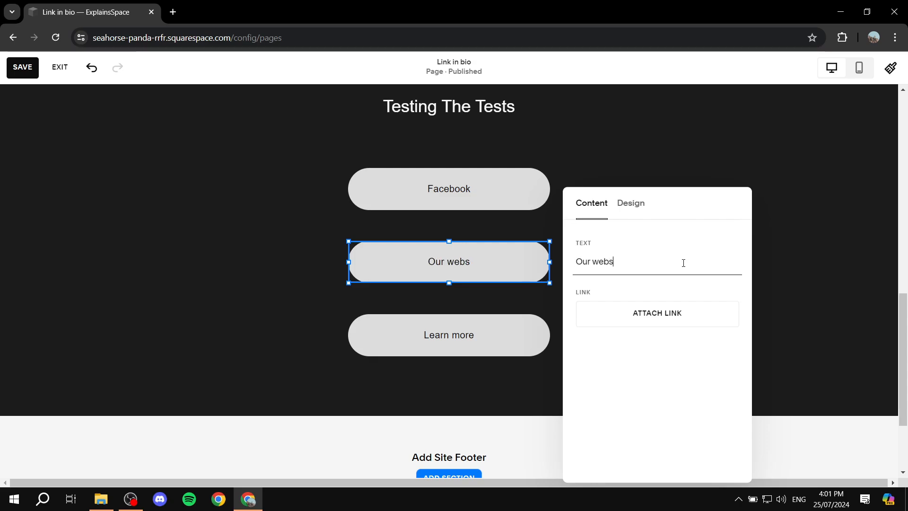
Link the "Our website" button to the site's Contact page (/contact).
{"action": "left_click", "coordinate": [679, 312]}
{"action": "left_click", "coordinate": [482, 316]}
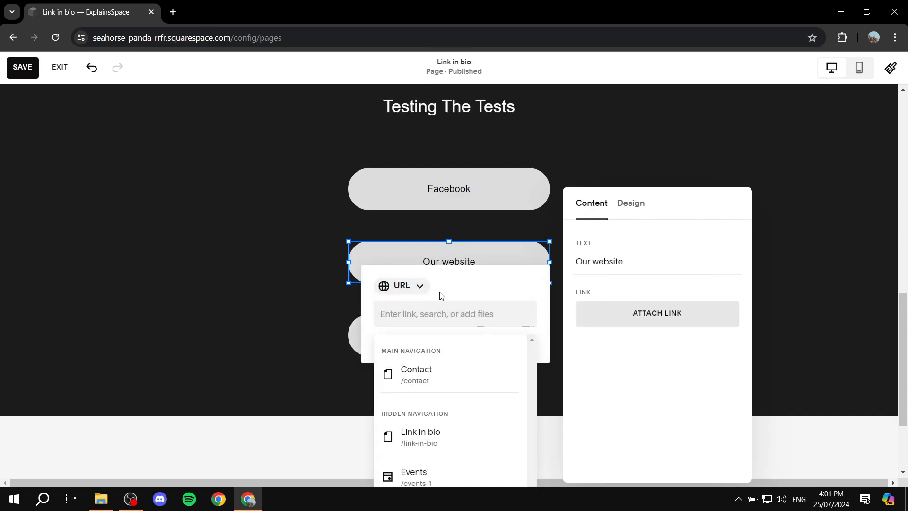
{"action": "left_click", "coordinate": [464, 377]}
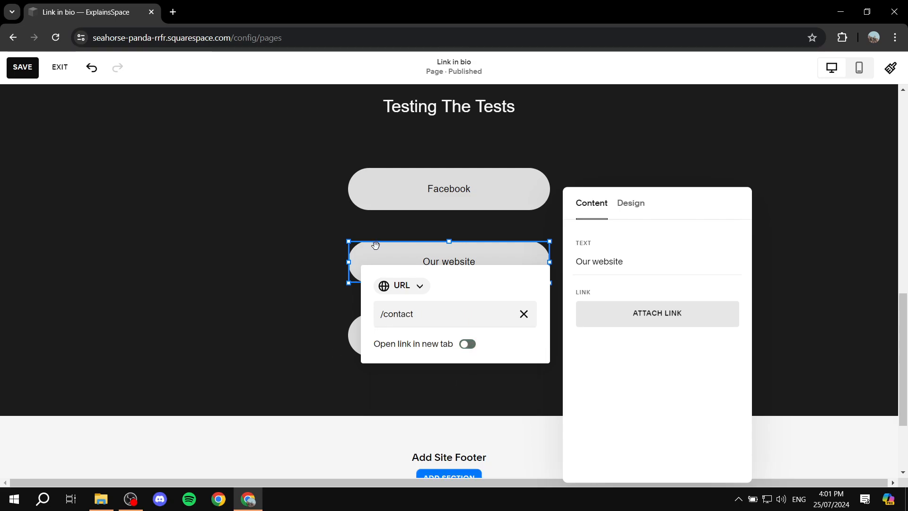
{"action": "left_click", "coordinate": [211, 313]}
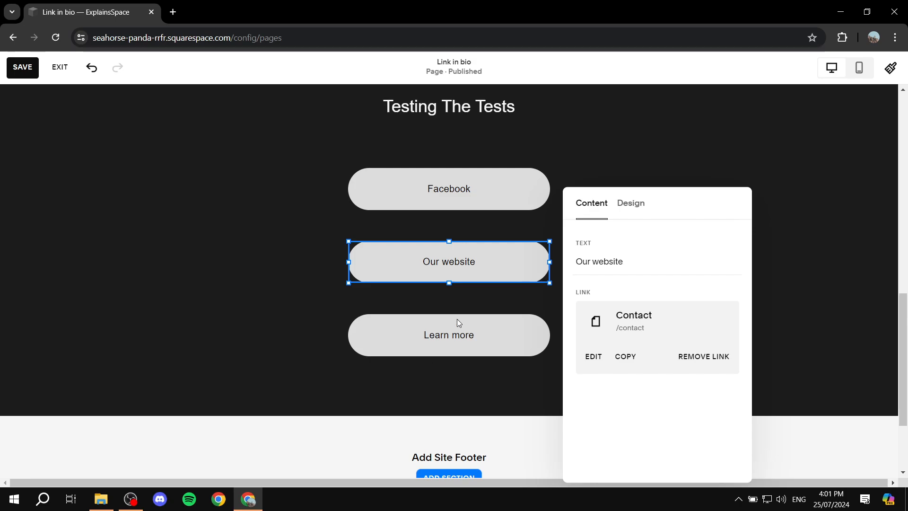
Replace the text of the third button, below "Our website", with "Youtube".
{"action": "left_click", "coordinate": [476, 332]}
{"action": "left_click", "coordinate": [467, 334]}
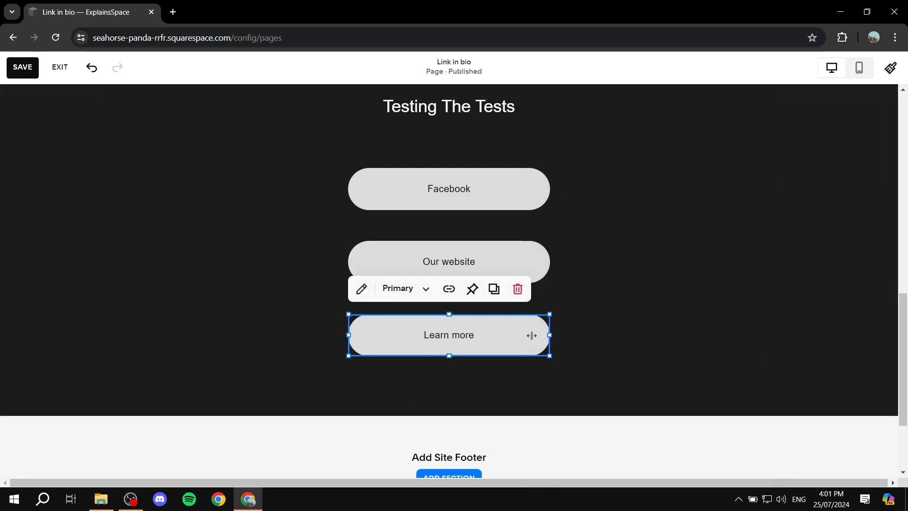
{"action": "left_click", "coordinate": [361, 288]}
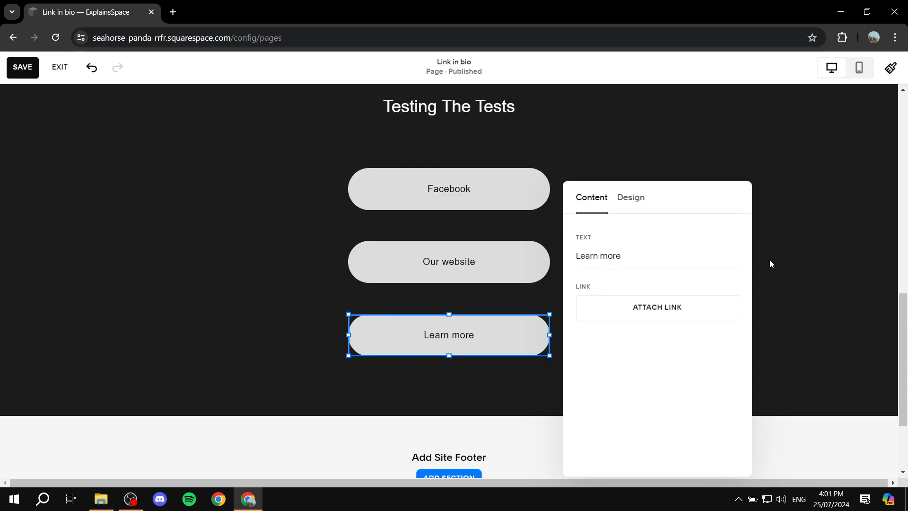
{"action": "triple_click", "coordinate": [583, 257]}
{"action": "key", "text": "BackSpace"}
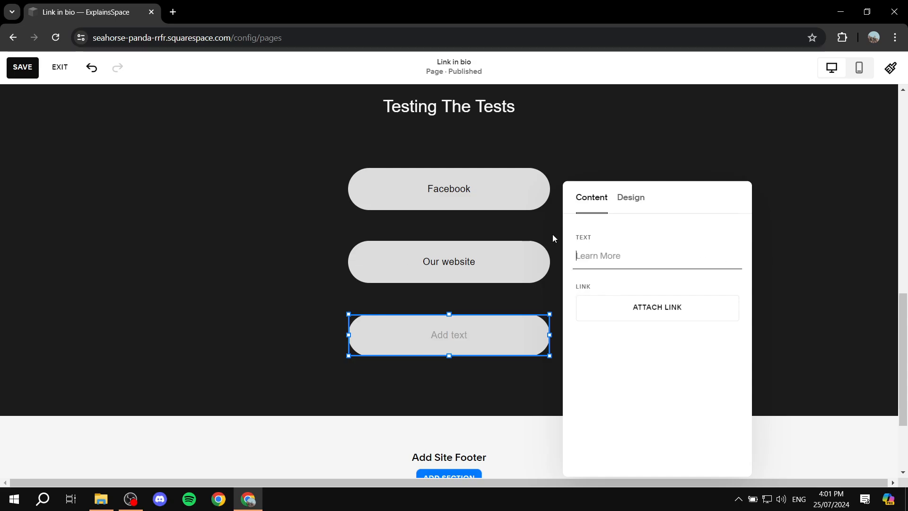
{"action": "type", "text": "Youtube "}
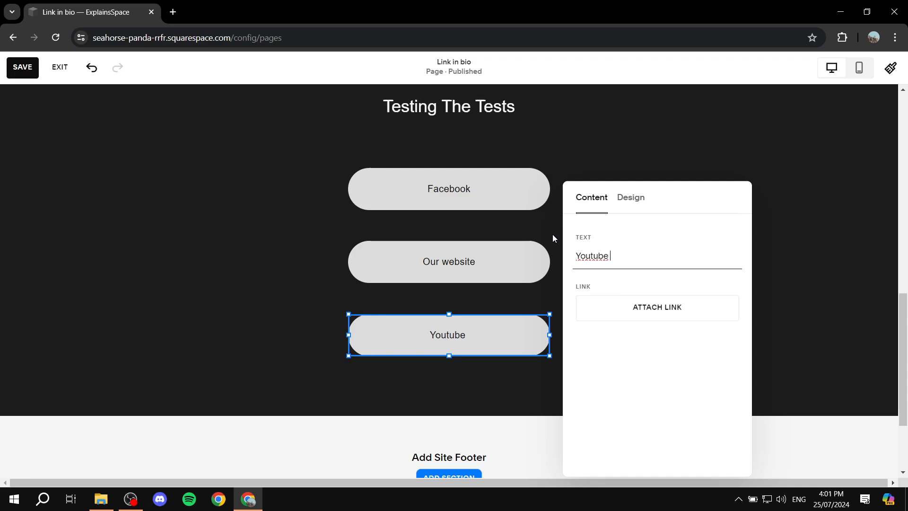
Extend the third button's text to "Youtube channel" and link the button to Youtube.com.
{"action": "type", "text": "channela"}
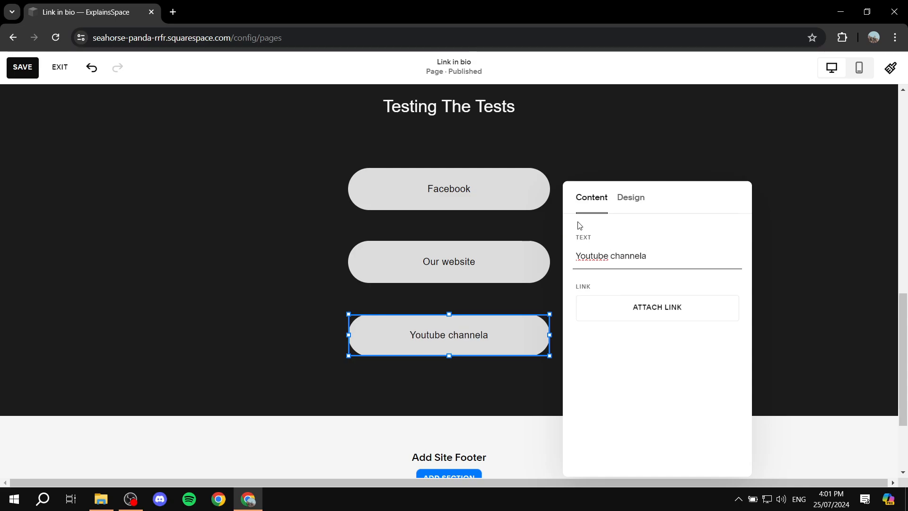
{"action": "key", "text": "BackSpace"}
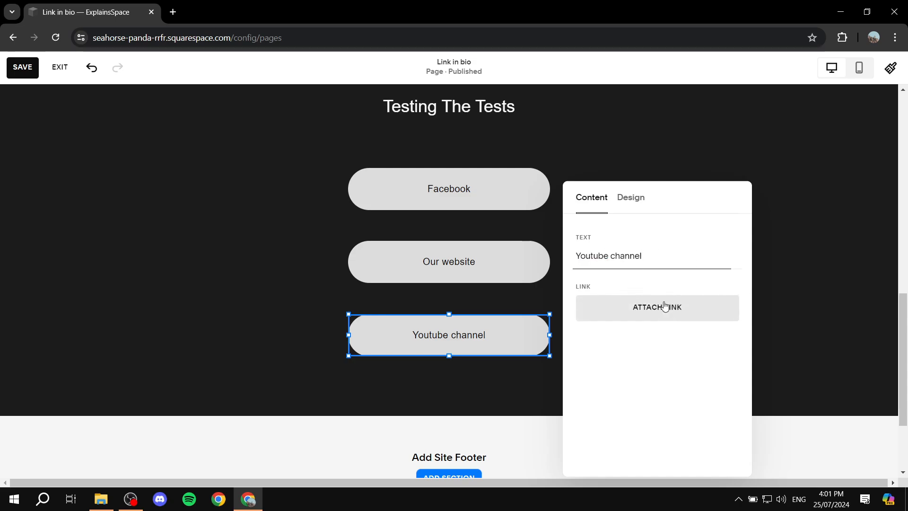
{"action": "left_click", "coordinate": [664, 306]}
{"action": "type", "text": "Y"}
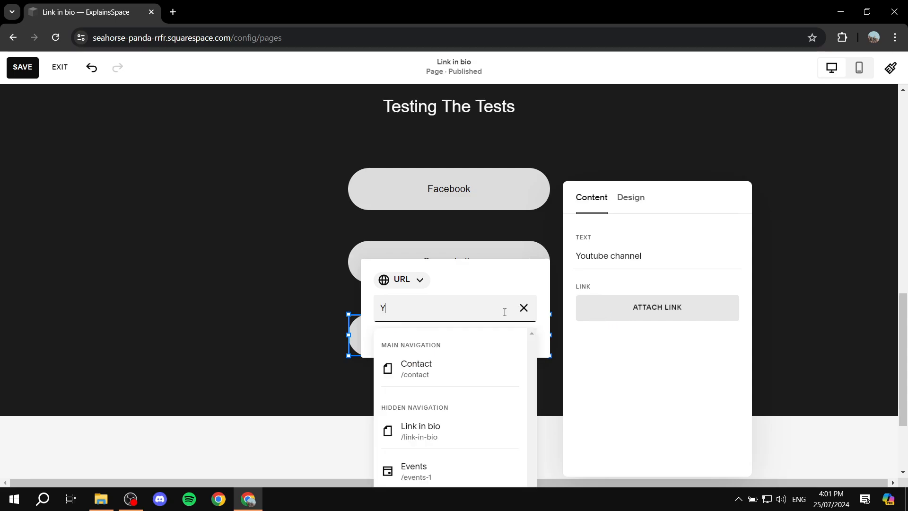
{"action": "type", "text": "outube.co"}
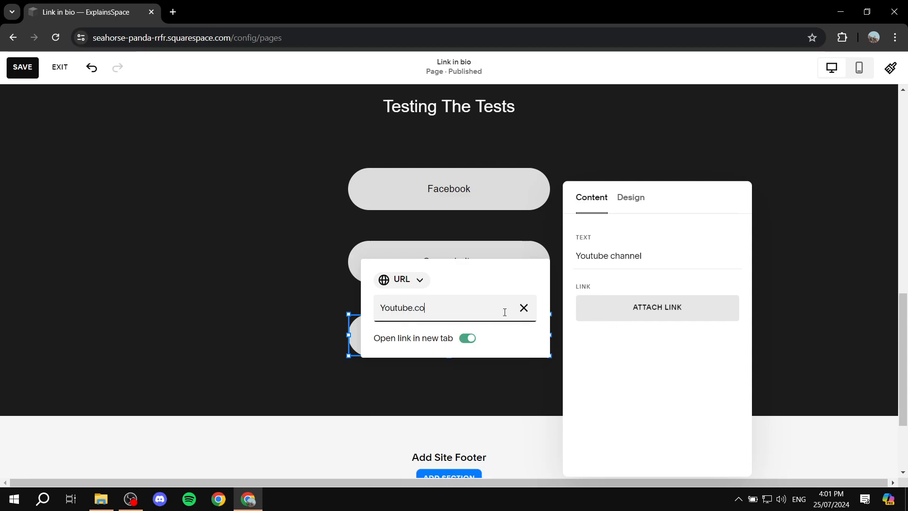
{"action": "type", "text": "m"}
{"action": "left_click", "coordinate": [680, 380]}
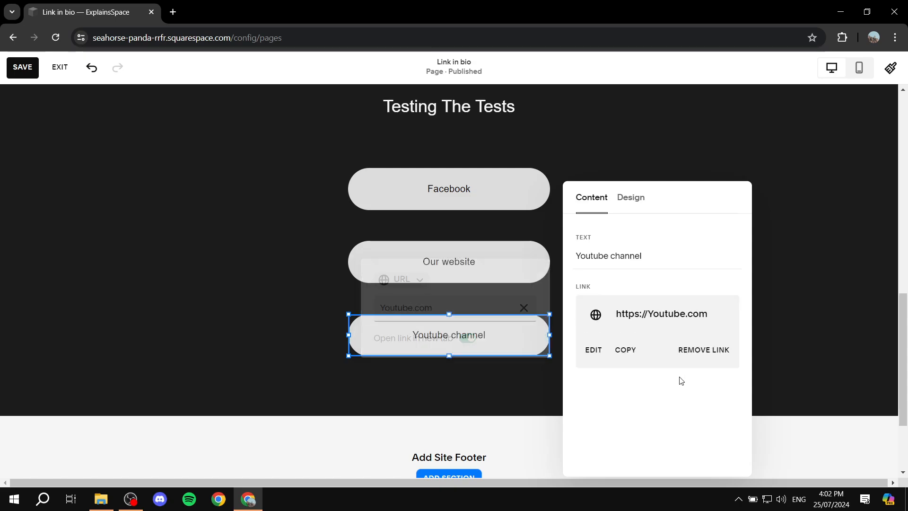
{"action": "left_click", "coordinate": [858, 203]}
Look over the page from the banner down to the three stacked link buttons.
{"action": "scroll", "coordinate": [594, 217], "scroll_direction": "up", "scroll_amount": 8}
{"action": "scroll", "coordinate": [579, 215], "scroll_direction": "down", "scroll_amount": 6}
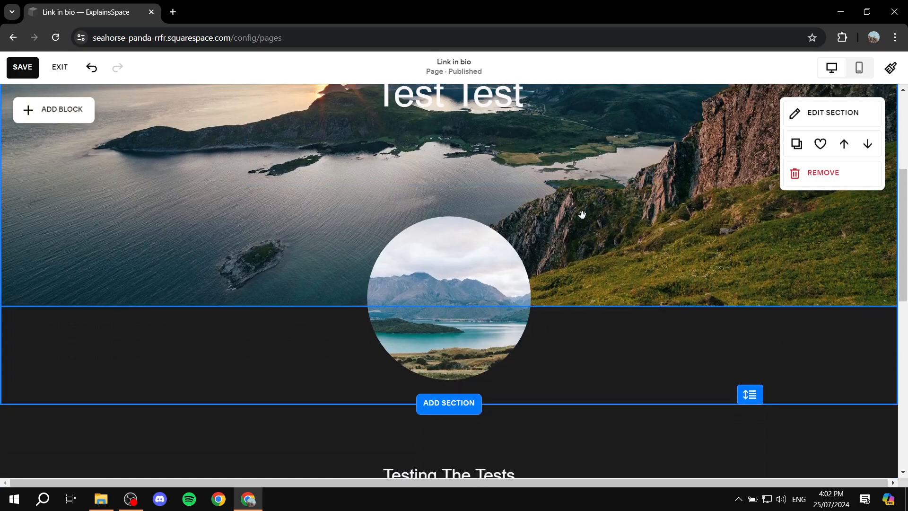
{"action": "scroll", "coordinate": [588, 247], "scroll_direction": "up", "scroll_amount": 6}
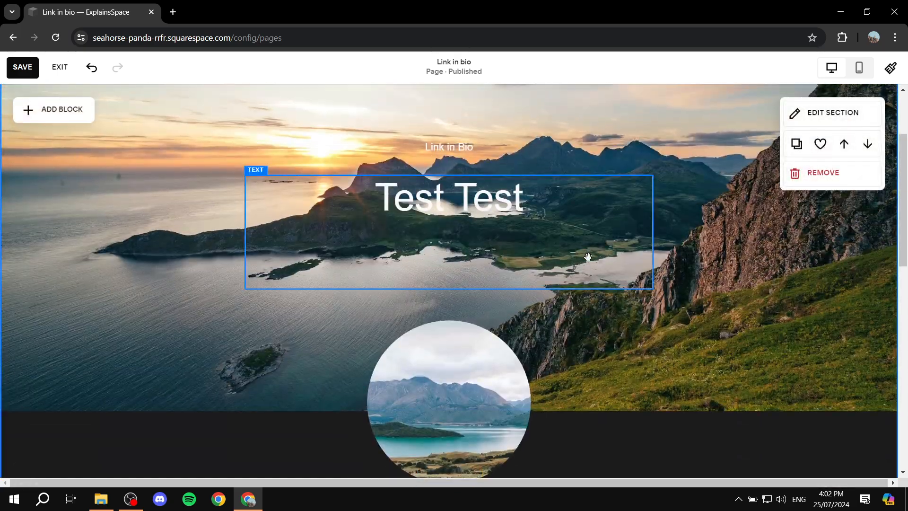
{"action": "left_click", "coordinate": [22, 66]}
{"action": "scroll", "coordinate": [429, 202], "scroll_direction": "down", "scroll_amount": 6}
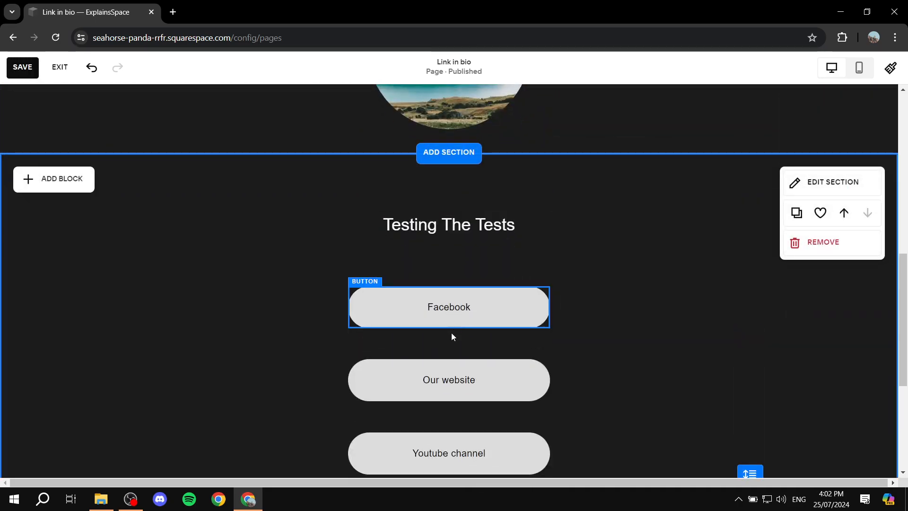
{"action": "scroll", "coordinate": [451, 333], "scroll_direction": "down", "scroll_amount": 5}
{"action": "scroll", "coordinate": [530, 208], "scroll_direction": "up", "scroll_amount": 2}
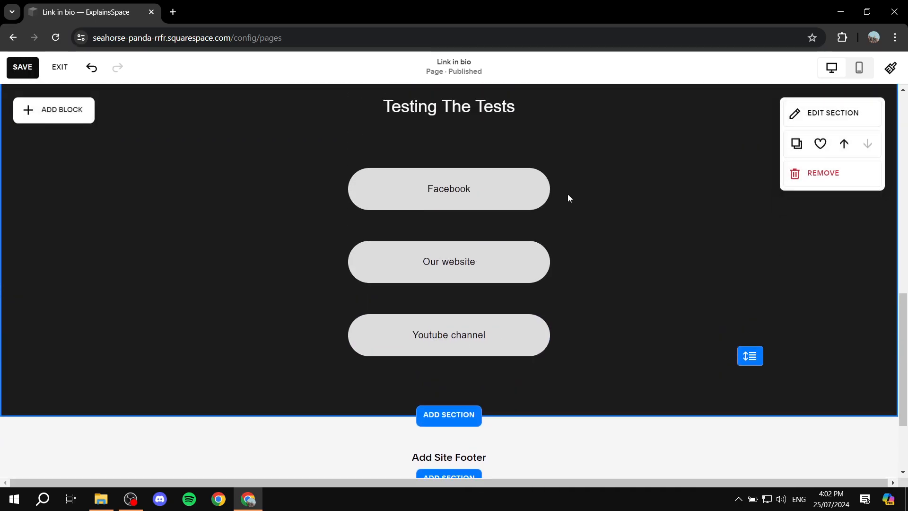
Duplicate the "Youtube channel" button, place the copy directly below the original, and check the copy's content settings.
{"action": "left_click", "coordinate": [478, 338]}
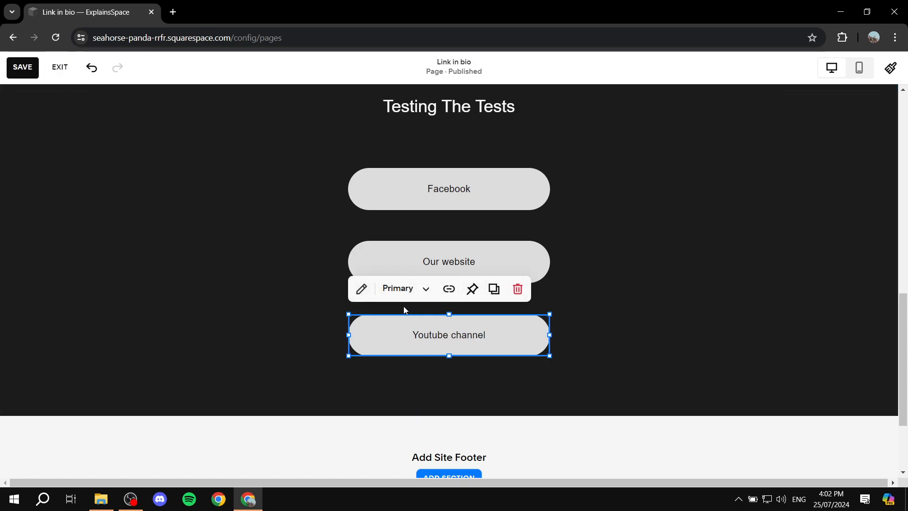
{"action": "left_click", "coordinate": [494, 295]}
{"action": "left_click_drag", "start_coordinate": [535, 361], "coordinate": [515, 420]}
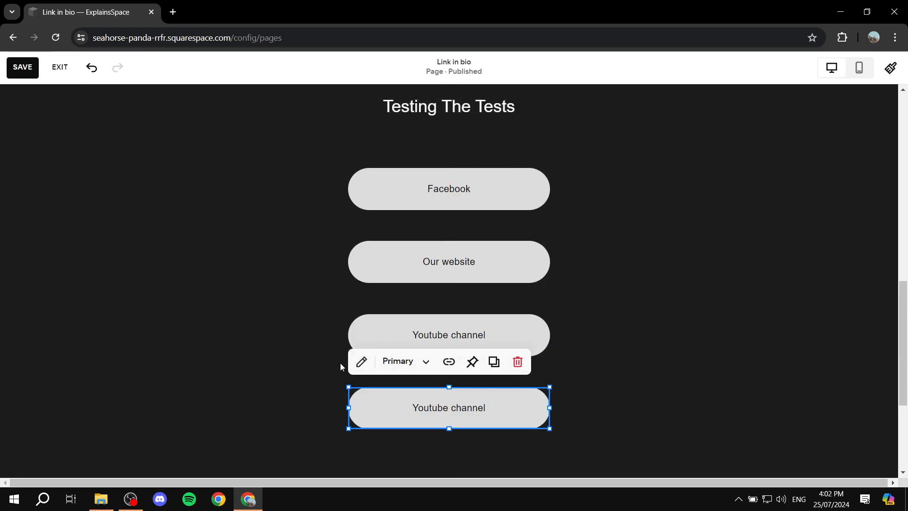
{"action": "left_click", "coordinate": [361, 362]}
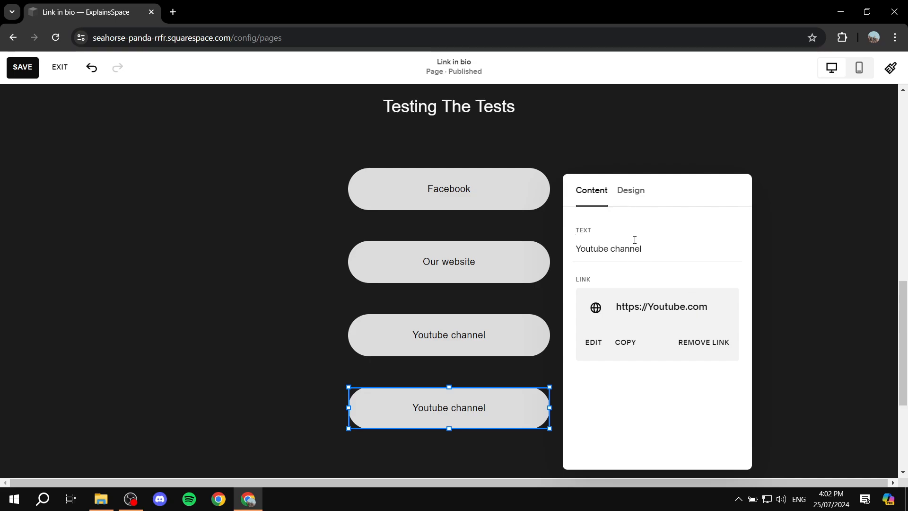
{"action": "left_click", "coordinate": [806, 232]}
Delete the duplicate "Youtube channel" button and shorten the button section to remove the extra space.
{"action": "left_click", "coordinate": [498, 393]}
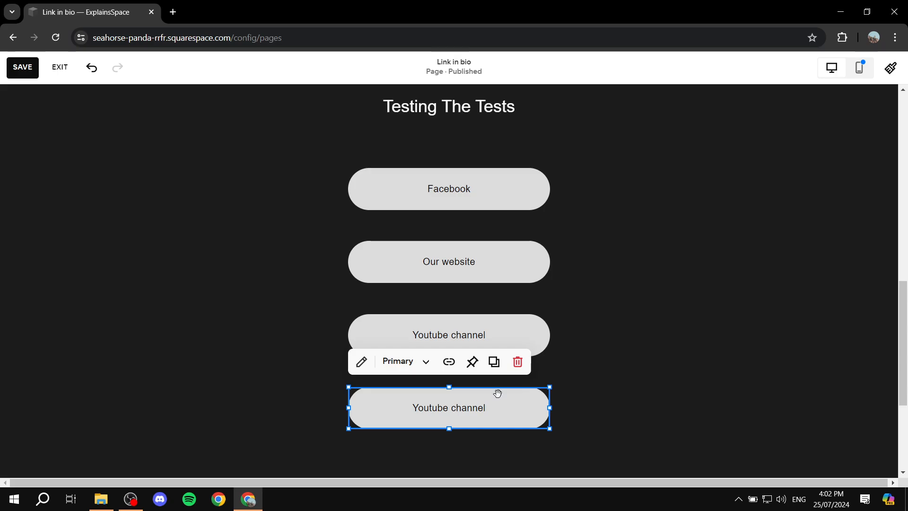
{"action": "key", "text": "Delete"}
{"action": "left_click_drag", "start_coordinate": [747, 381], "coordinate": [749, 357]}
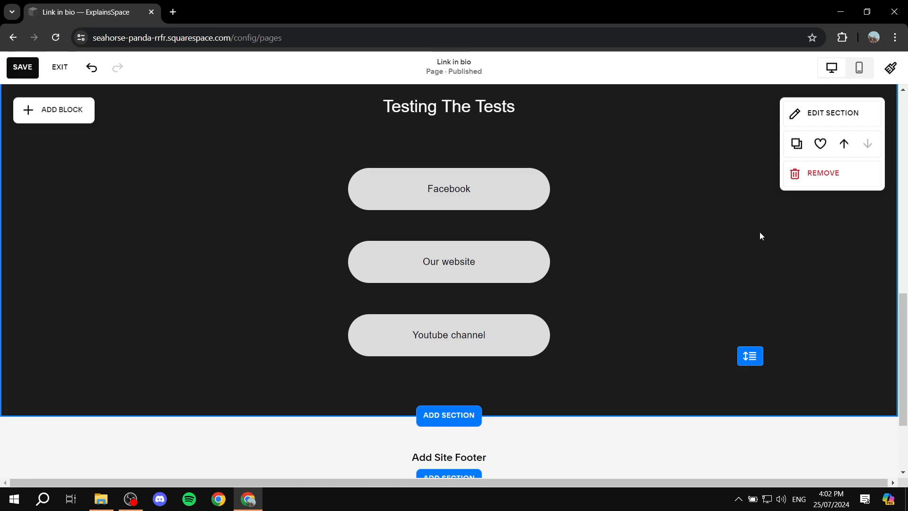
Check the layout from the banner to the site footer and save the page.
{"action": "scroll", "coordinate": [688, 203], "scroll_direction": "up", "scroll_amount": 5}
{"action": "scroll", "coordinate": [686, 202], "scroll_direction": "down", "scroll_amount": 8}
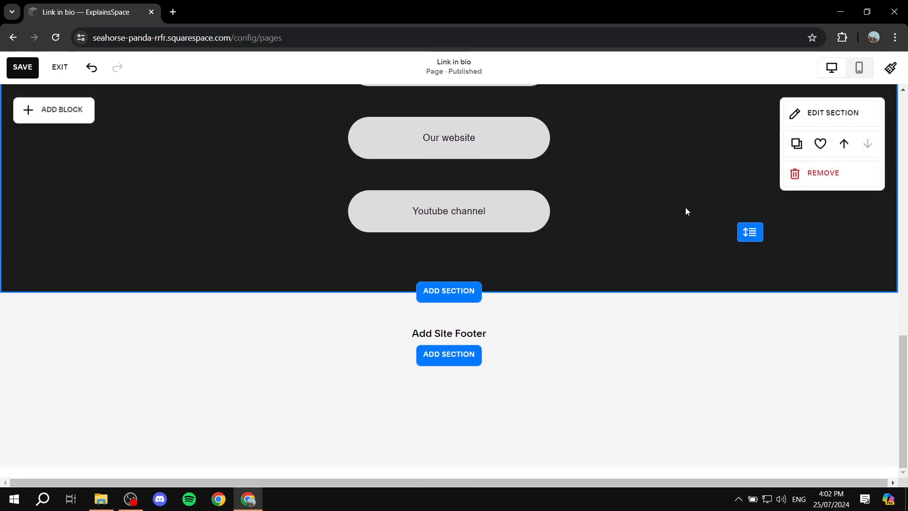
{"action": "scroll", "coordinate": [575, 190], "scroll_direction": "up", "scroll_amount": 5}
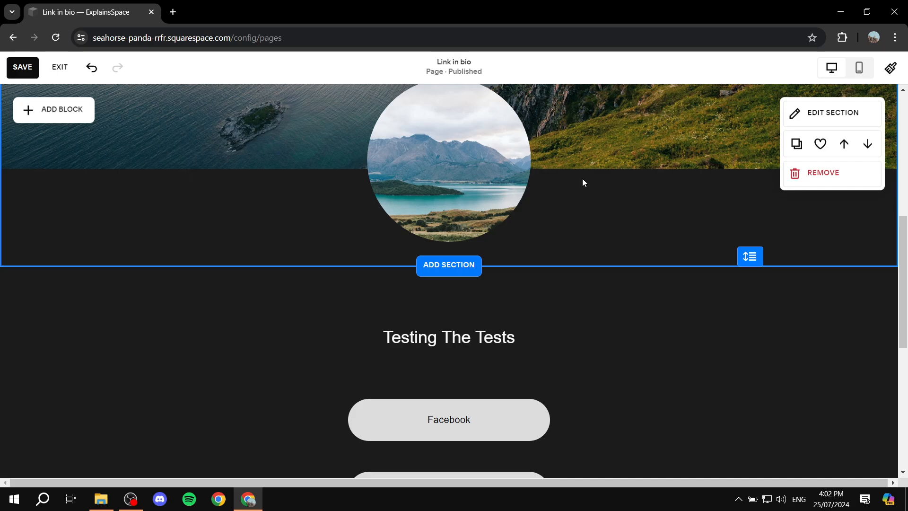
{"action": "scroll", "coordinate": [583, 180], "scroll_direction": "down", "scroll_amount": 8}
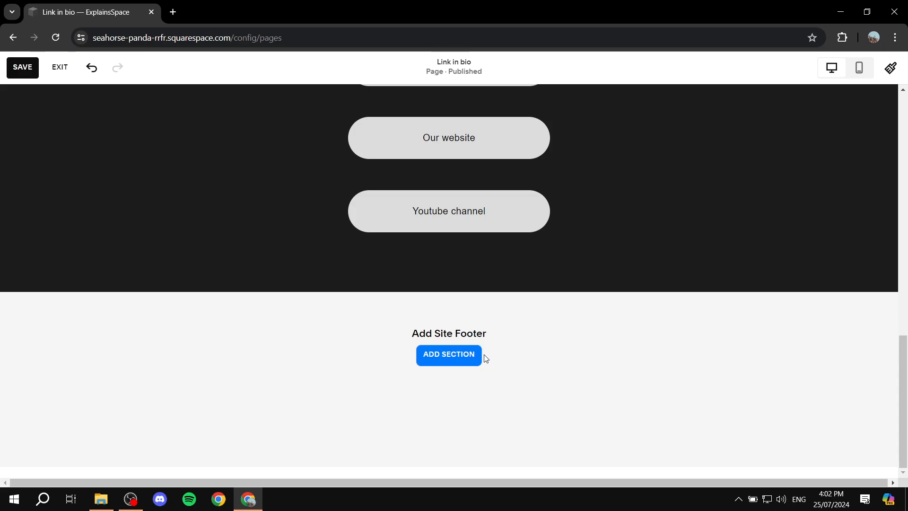
{"action": "scroll", "coordinate": [486, 358], "scroll_direction": "up", "scroll_amount": 9}
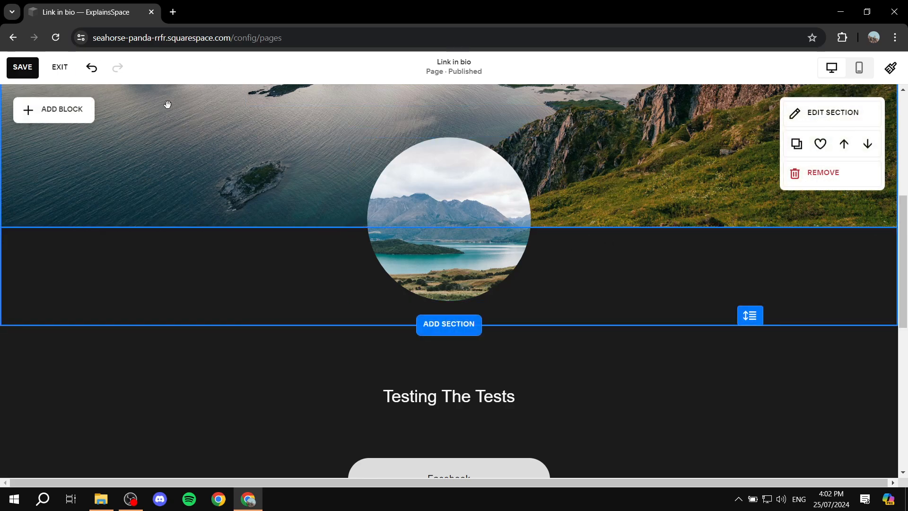
{"action": "left_click", "coordinate": [18, 69]}
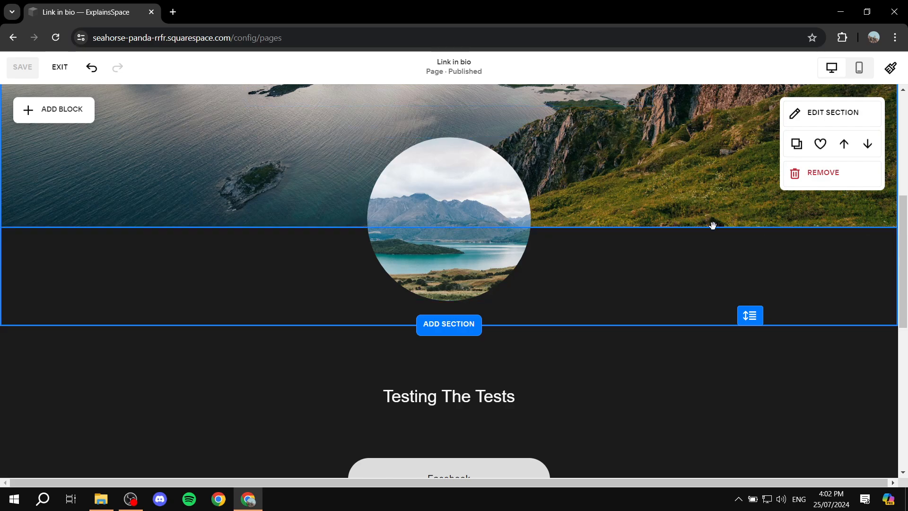
Exit the page editor and preview the Link in bio page's banner, round image and buttons.
{"action": "scroll", "coordinate": [709, 230], "scroll_direction": "down", "scroll_amount": 5}
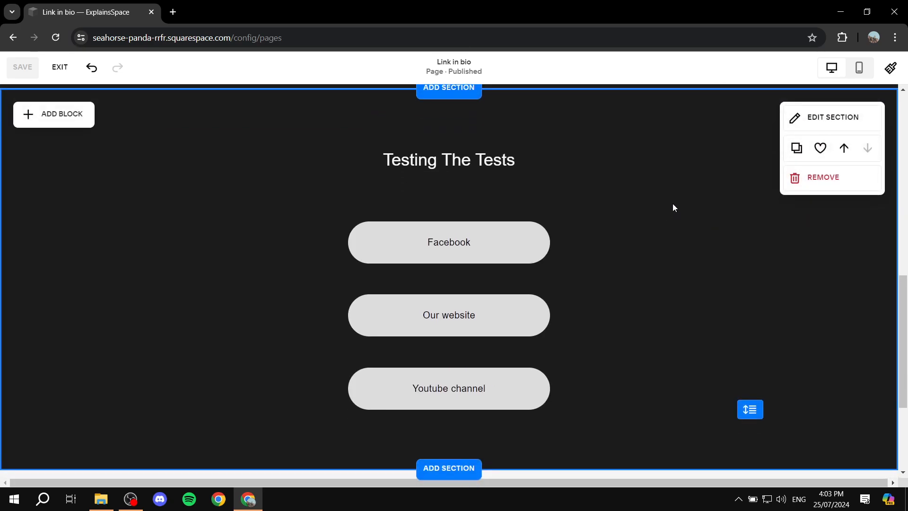
{"action": "scroll", "coordinate": [673, 206], "scroll_direction": "up", "scroll_amount": 5}
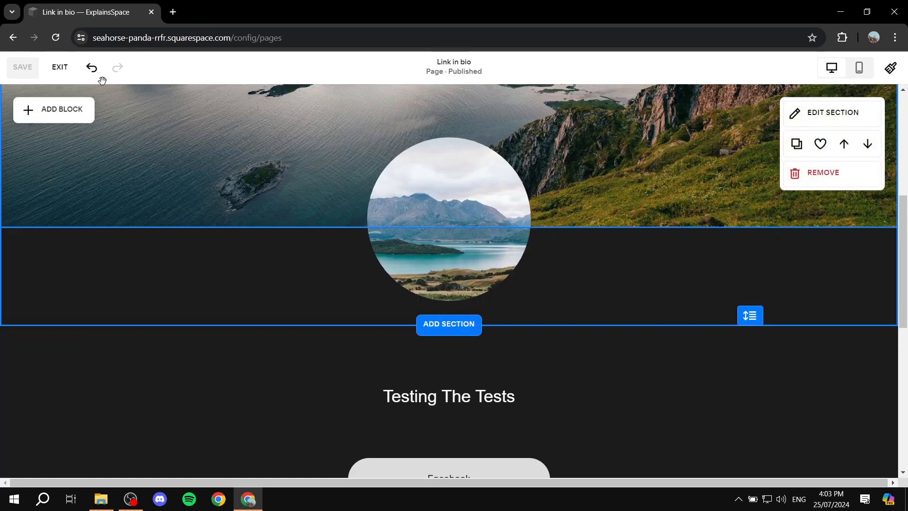
{"action": "left_click", "coordinate": [60, 67]}
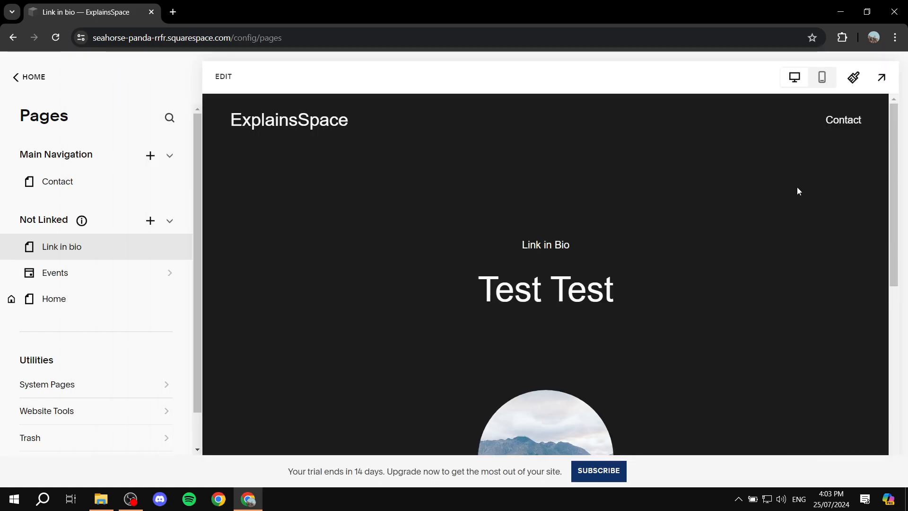
{"action": "scroll", "coordinate": [789, 186], "scroll_direction": "down", "scroll_amount": 4}
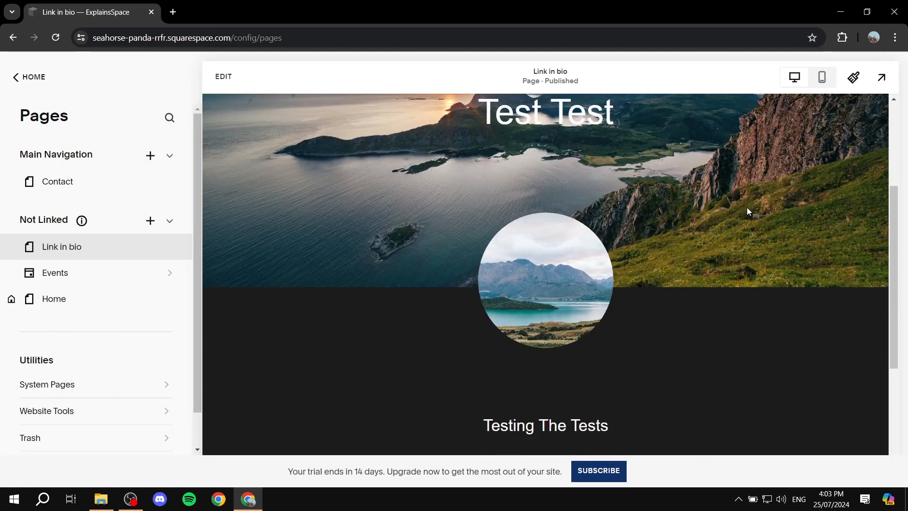
{"action": "scroll", "coordinate": [747, 207], "scroll_direction": "down", "scroll_amount": 3}
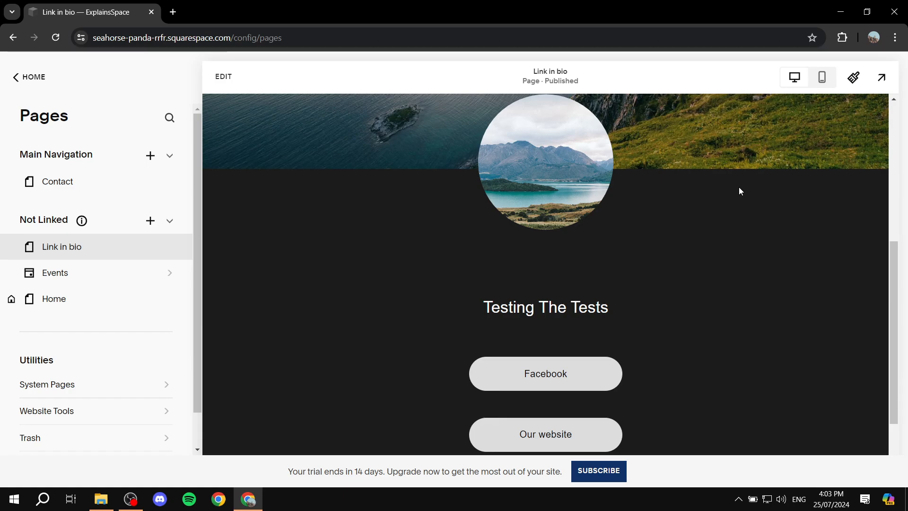
{"action": "scroll", "coordinate": [568, 311], "scroll_direction": "up", "scroll_amount": 4}
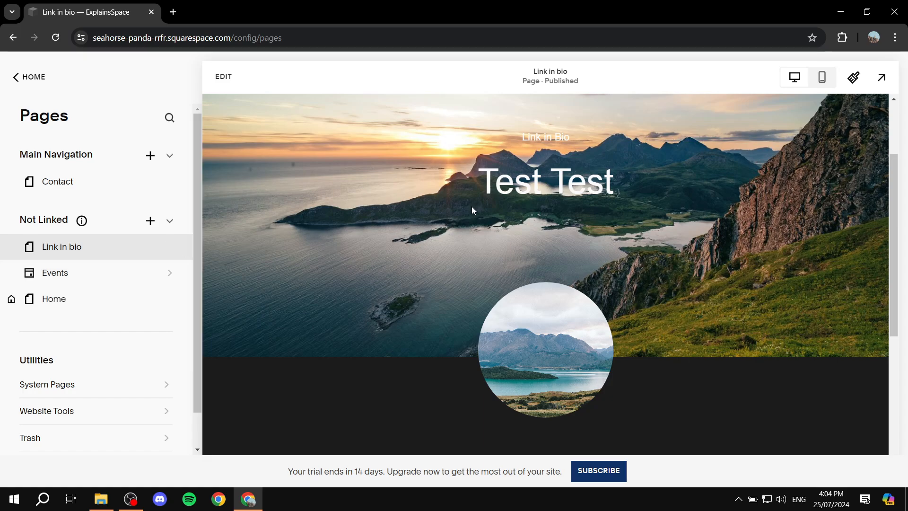
Open the Link in bio page's general settings, examine its URL slug, and close the settings without changes.
{"action": "mouse_move", "coordinate": [61, 255]}
{"action": "left_click", "coordinate": [172, 249]}
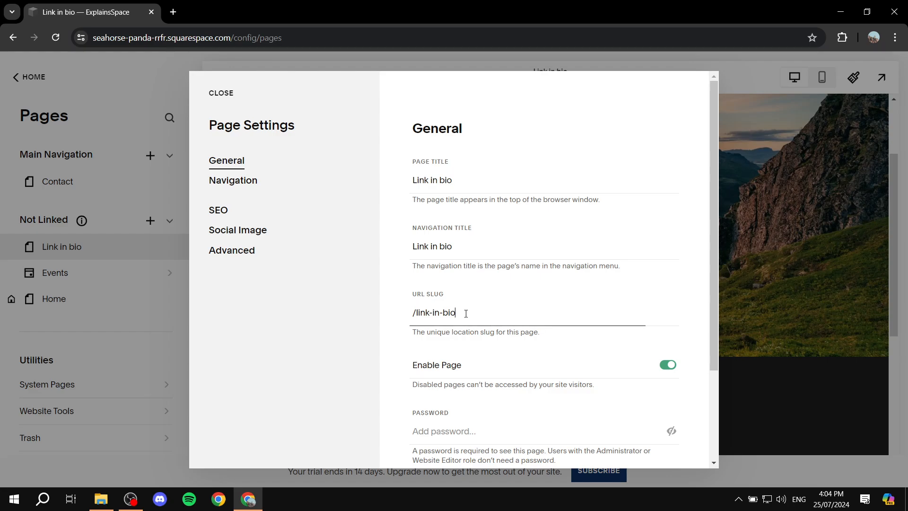
{"action": "triple_click", "coordinate": [478, 309]}
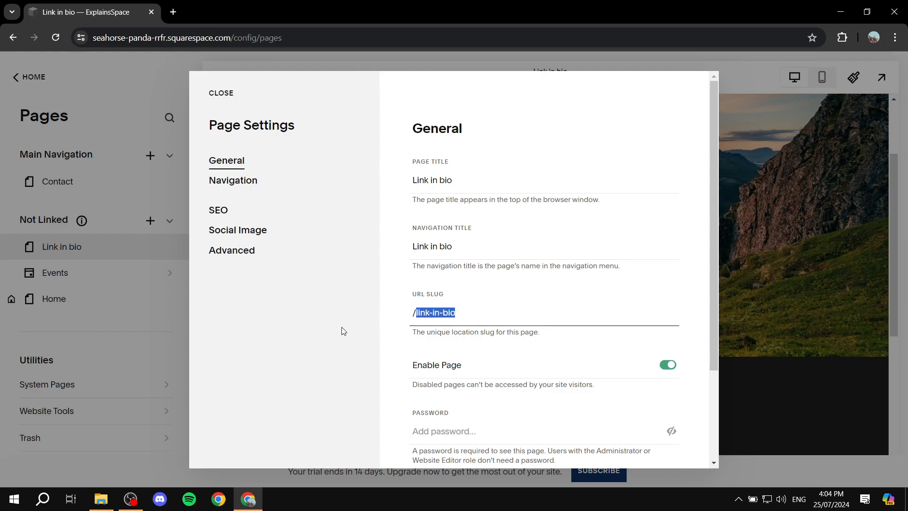
{"action": "left_click_drag", "start_coordinate": [466, 314], "coordinate": [409, 314]}
{"action": "left_click_drag", "start_coordinate": [411, 294], "coordinate": [459, 298]}
{"action": "left_click", "coordinate": [496, 320]}
{"action": "left_click", "coordinate": [775, 140]}
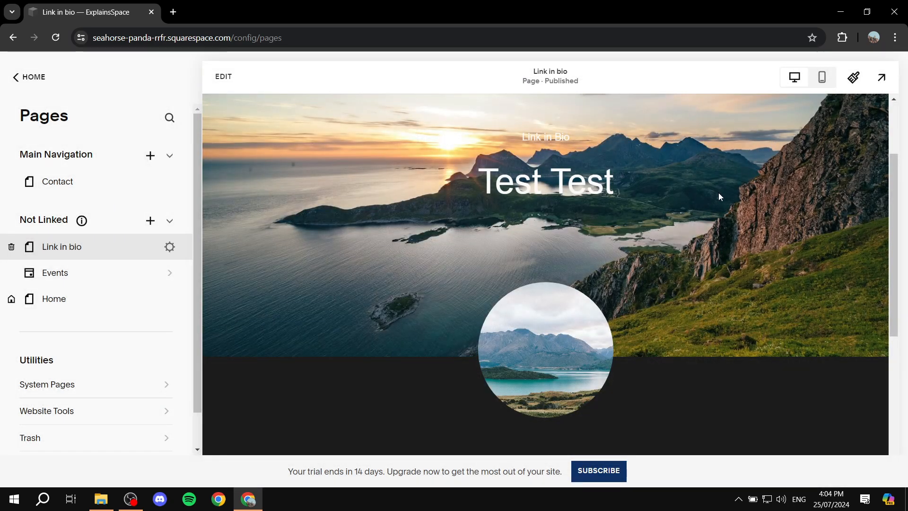